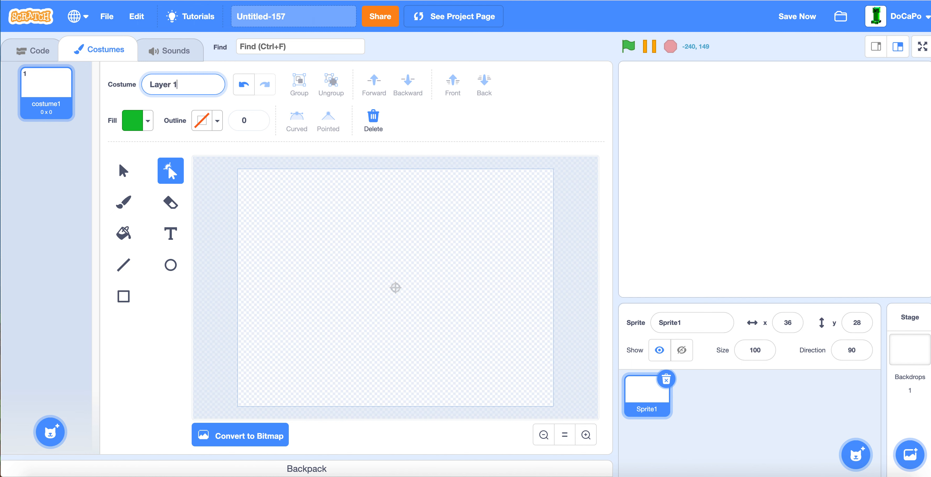
Name the costume Layer1 and rename the sprite Effect
key(Return)
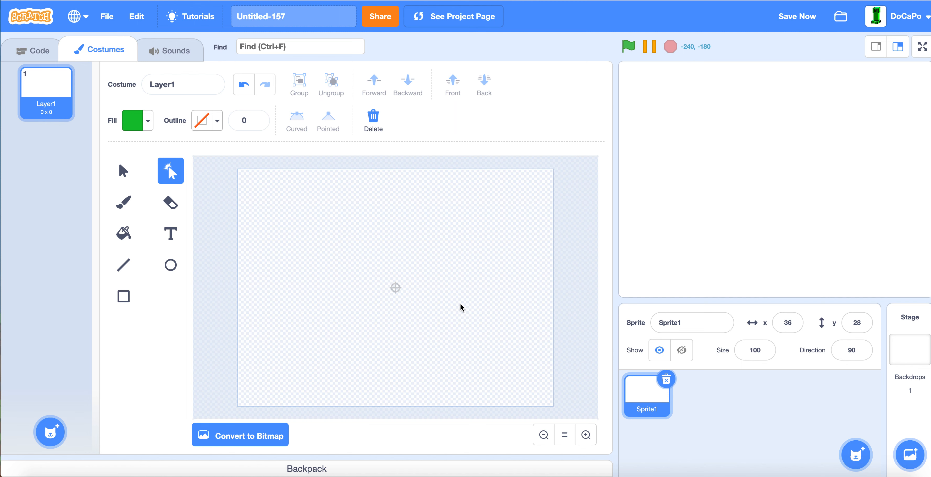
click(697, 315)
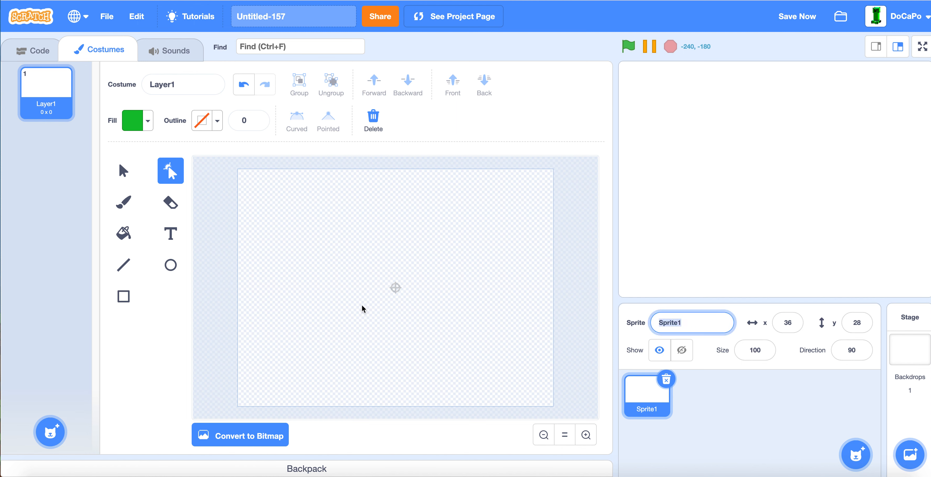
text(Effect)
key(Return)
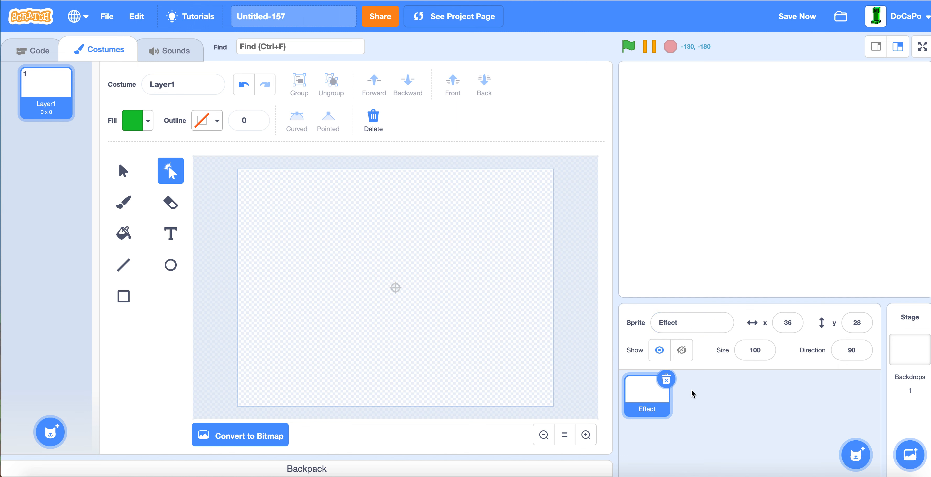
Prepare the Rectangle tool with a dark brown fill at saturation 76 and brightness 54
click(124, 297)
click(139, 116)
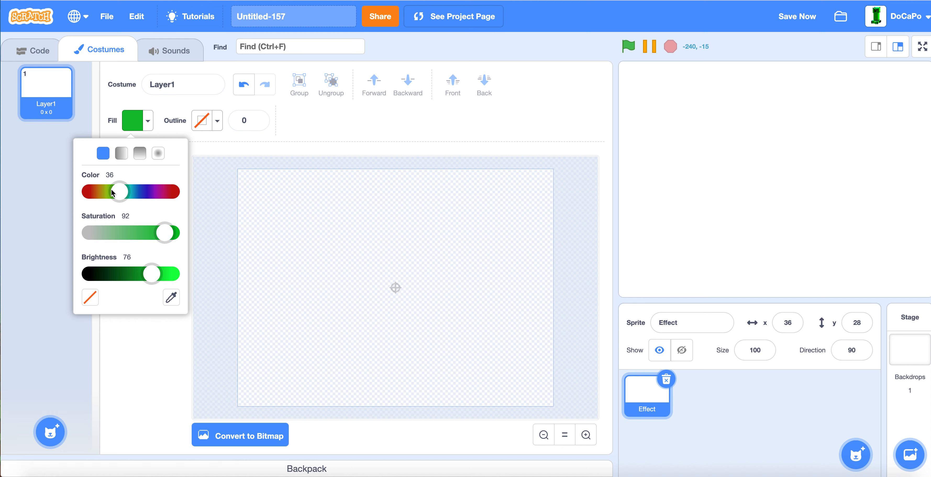
drag(109, 194, 92, 195)
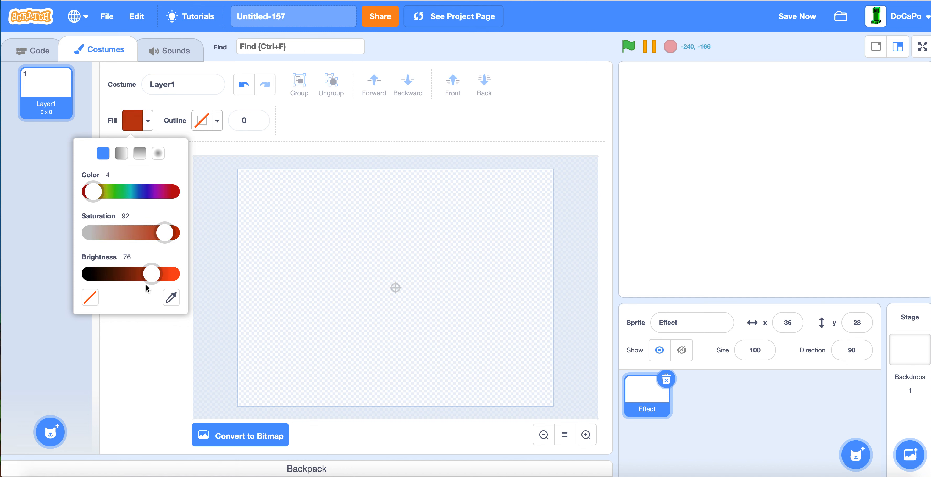
click(158, 273)
click(177, 274)
click(177, 233)
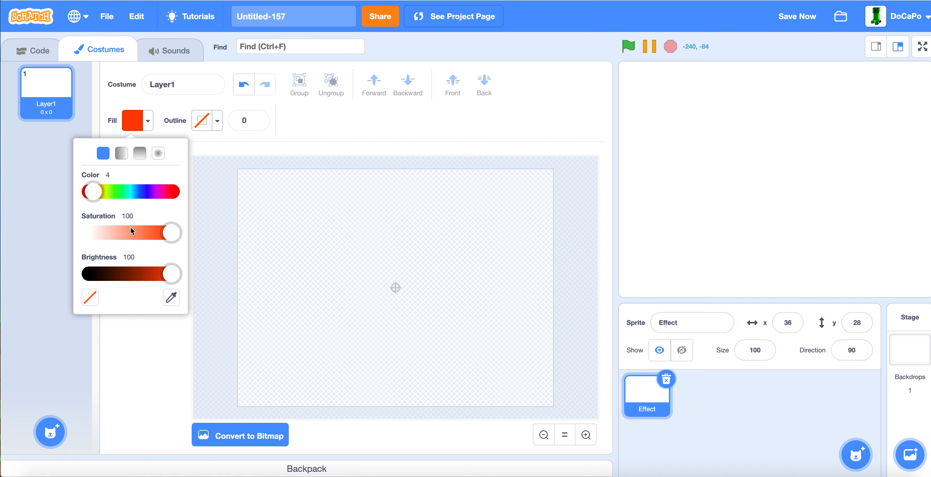
mouse_move(143, 275)
mouse_down()
mouse_move(125, 281)
mouse_move(134, 276)
mouse_up()
click(97, 192)
drag(177, 229, 150, 232)
click(260, 417)
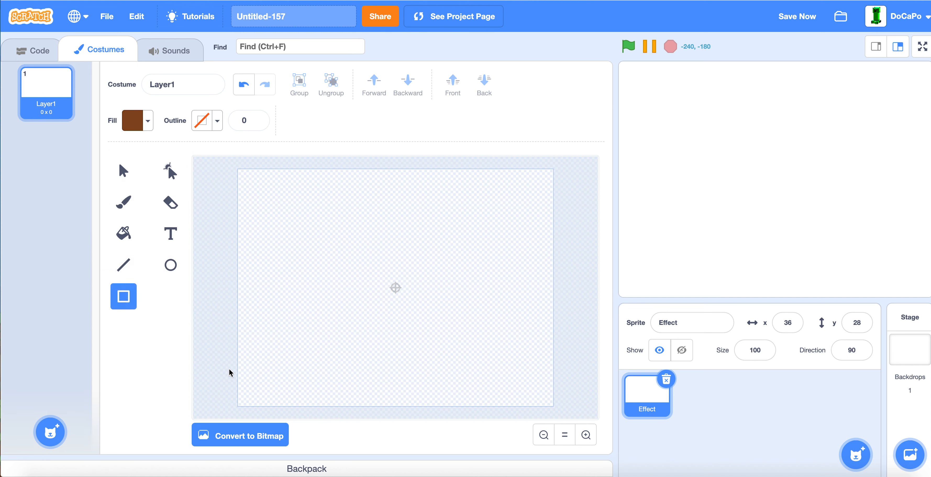
Draw a brown ground rectangle about 524 x 67 along the canvas's lower edge, extending past both sides, and adjust its position slightly
drag(221, 371, 564, 415)
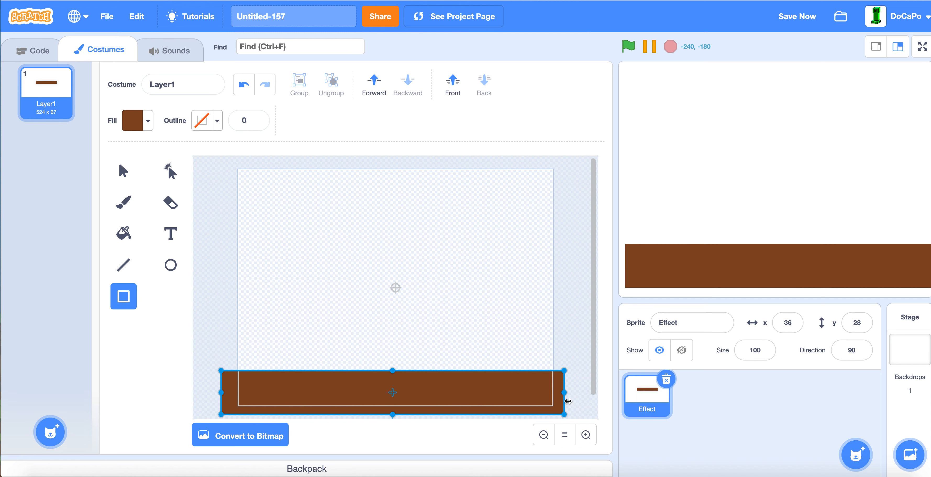
drag(470, 391, 470, 392)
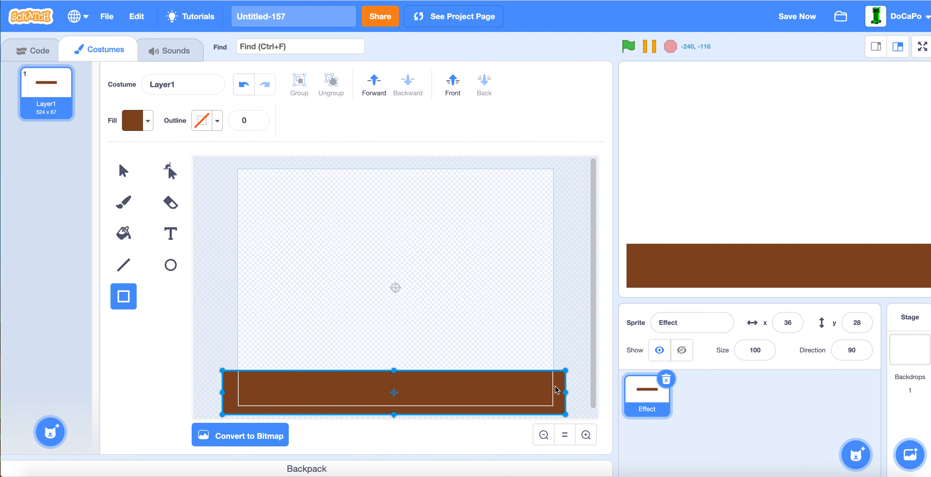
click(317, 299)
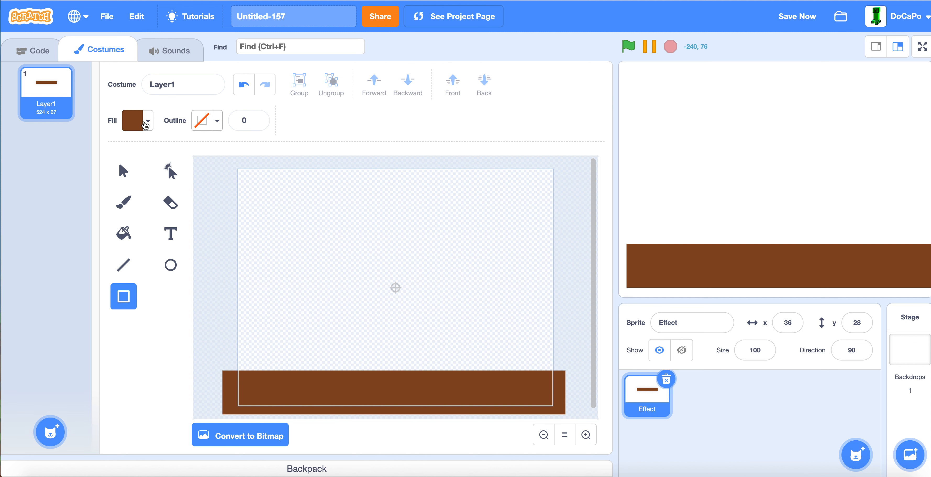
Draw a thin green grass strip with fill color 36 across the upper edge of the brown ground, slightly wider than it
click(134, 120)
click(95, 192)
click(116, 190)
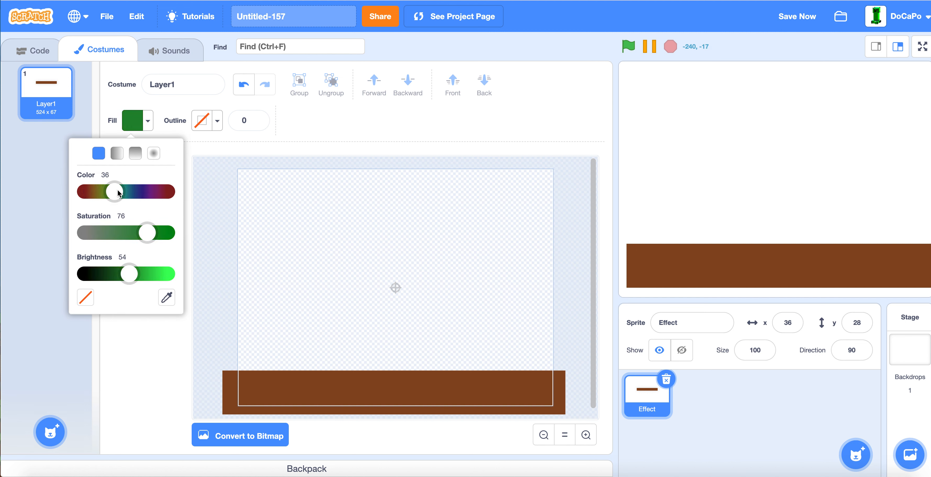
drag(148, 236, 176, 236)
drag(130, 277, 153, 274)
click(255, 411)
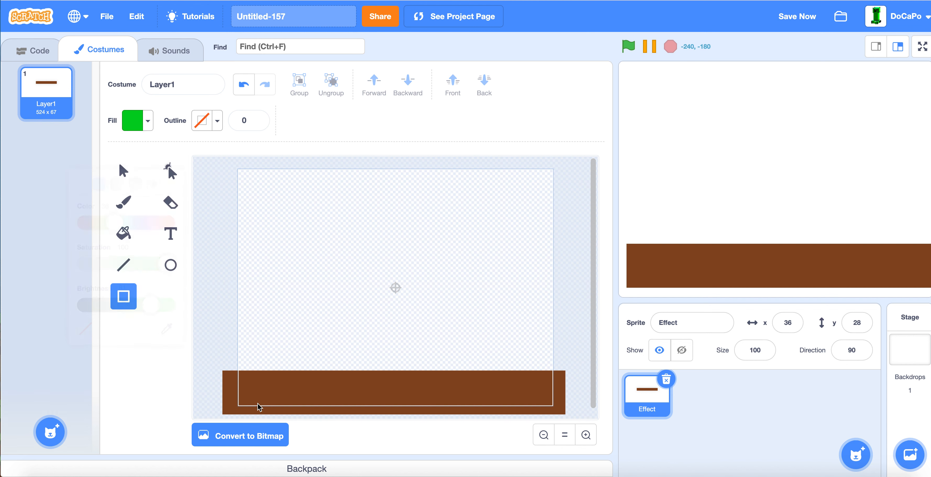
drag(219, 370, 567, 377)
Reshape the green strip's lower edge into an uneven series of peaks and dips by adding points along it
click(170, 172)
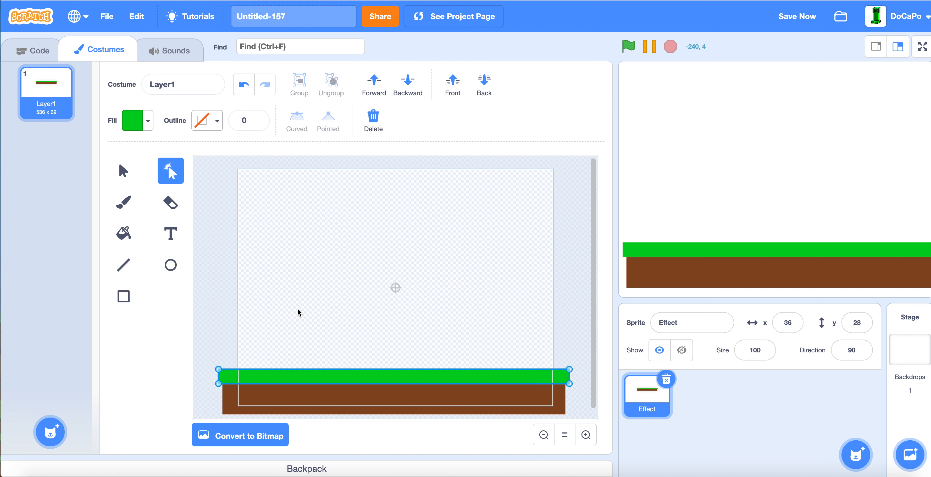
drag(242, 384, 309, 398)
click(327, 379)
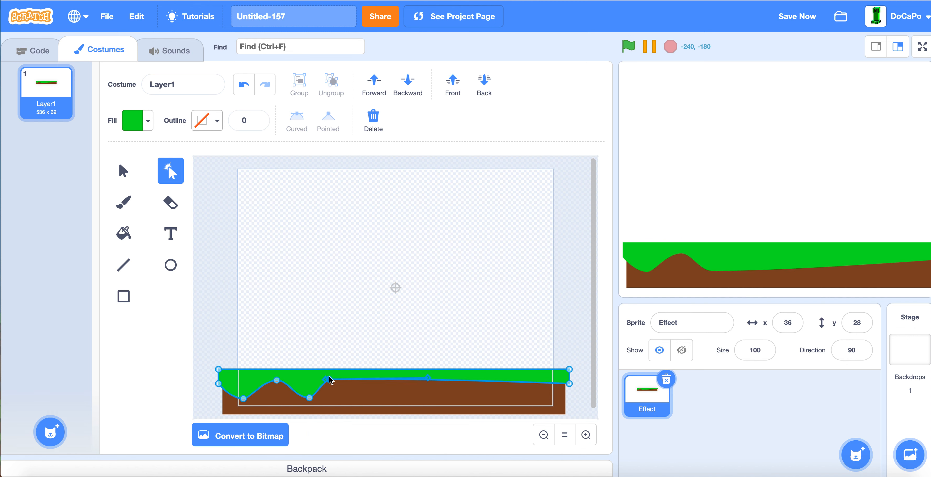
click(330, 380)
drag(351, 377, 550, 392)
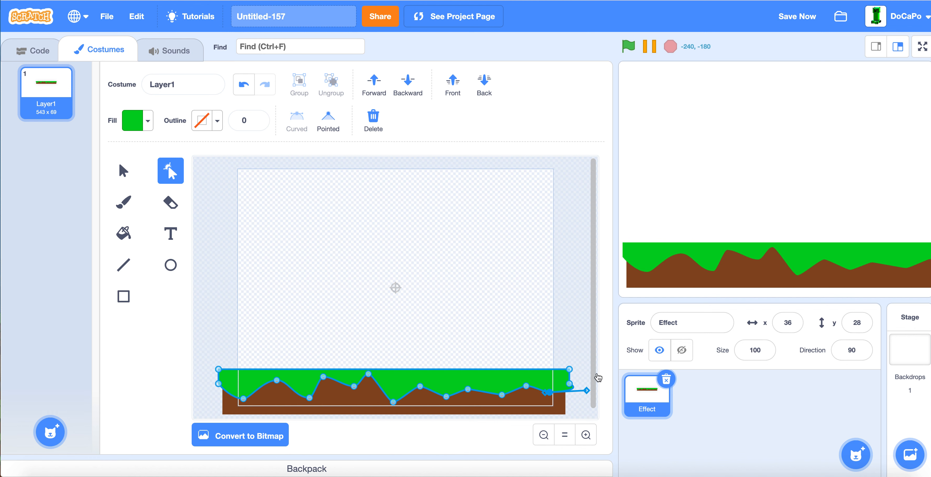
Convert all points of the green strip from curved to pointed for a jagged edge
click(543, 323)
click(557, 376)
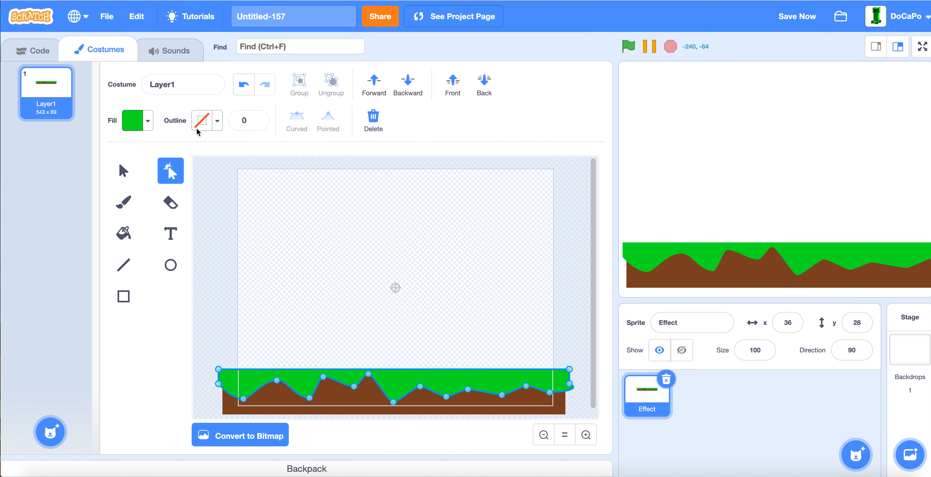
drag(201, 343, 642, 449)
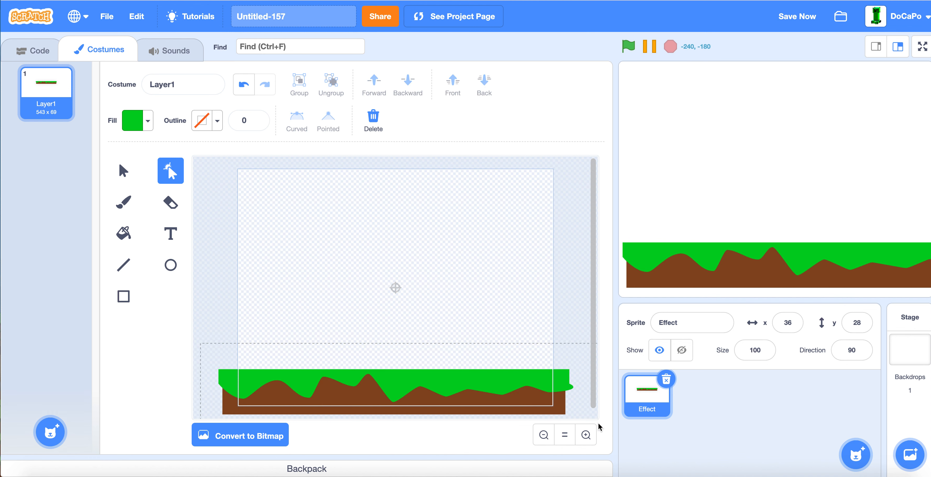
drag(599, 427, 598, 427)
click(327, 120)
click(334, 284)
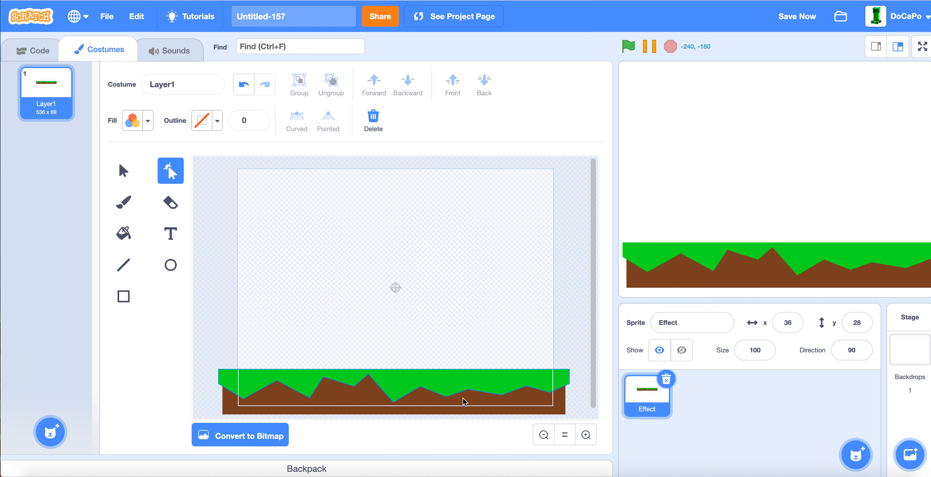
Duplicate the jagged green strip and align the copy directly over the original
click(116, 169)
click(322, 394)
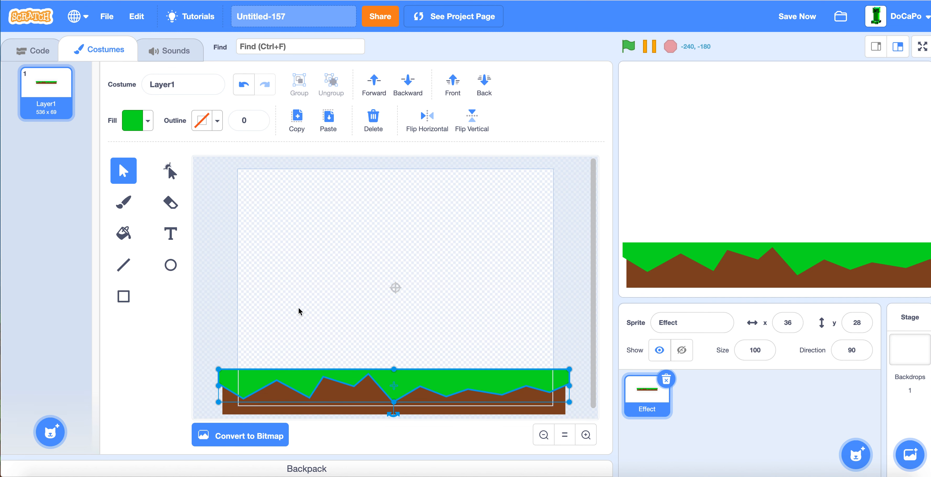
click(303, 121)
click(328, 121)
drag(434, 395, 426, 383)
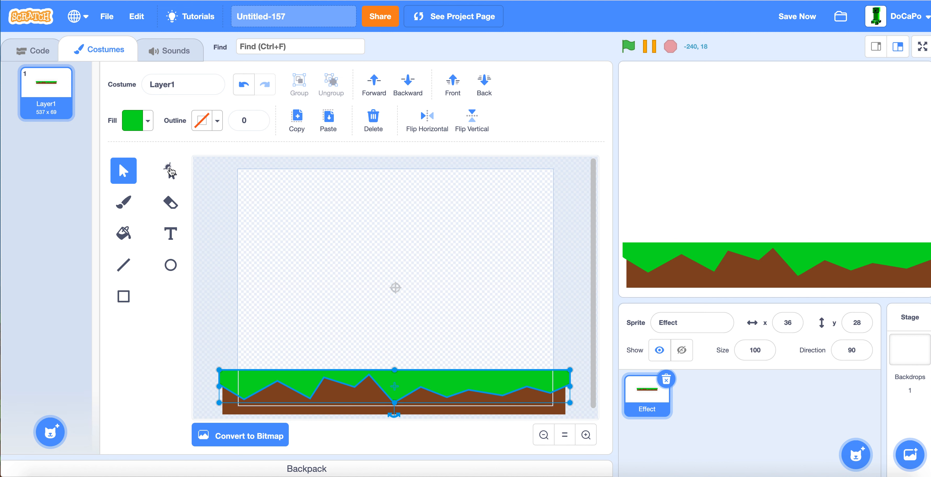
Raise the points along the copied strip's lower edge so the original strip extends slightly below it
click(171, 171)
drag(244, 400, 278, 373)
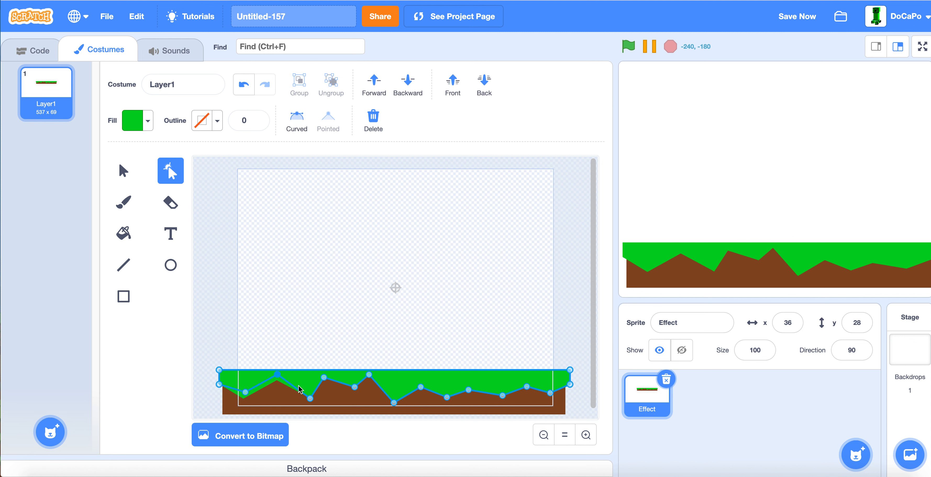
drag(309, 400, 376, 374)
click(324, 377)
drag(394, 403, 549, 387)
click(389, 358)
Brighten the copied strip's green fill by raising its saturation and brightness
click(124, 170)
click(274, 377)
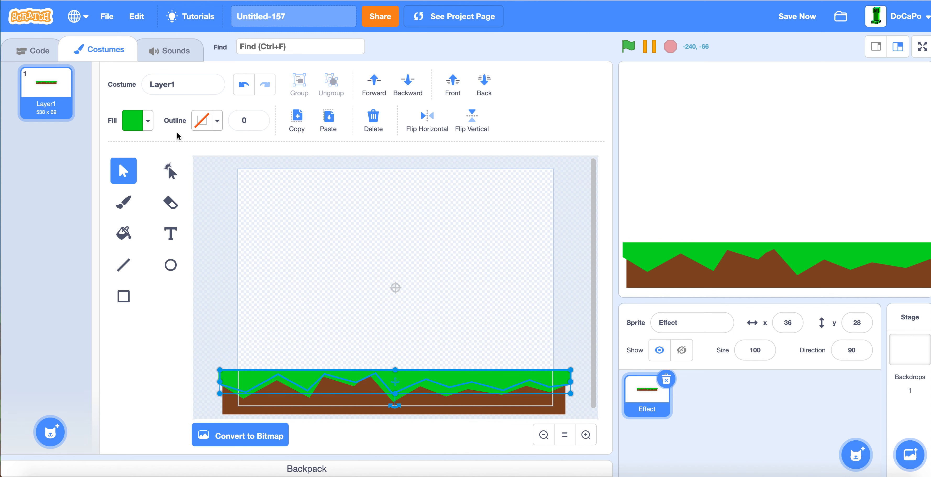
click(147, 125)
drag(166, 232, 241, 249)
drag(152, 274, 162, 275)
click(261, 287)
Nudge and slightly stretch the brighter strip so it covers the darker strip's upper edge and both ends
click(244, 376)
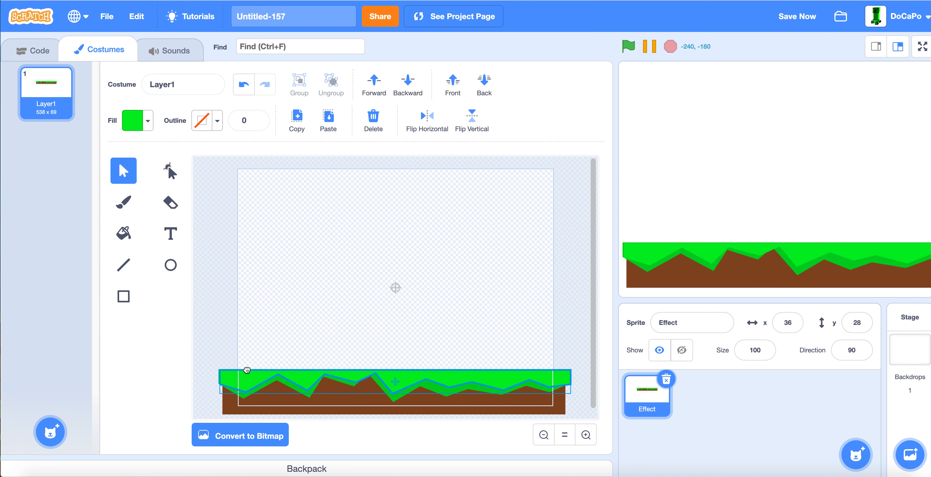
drag(243, 378, 220, 379)
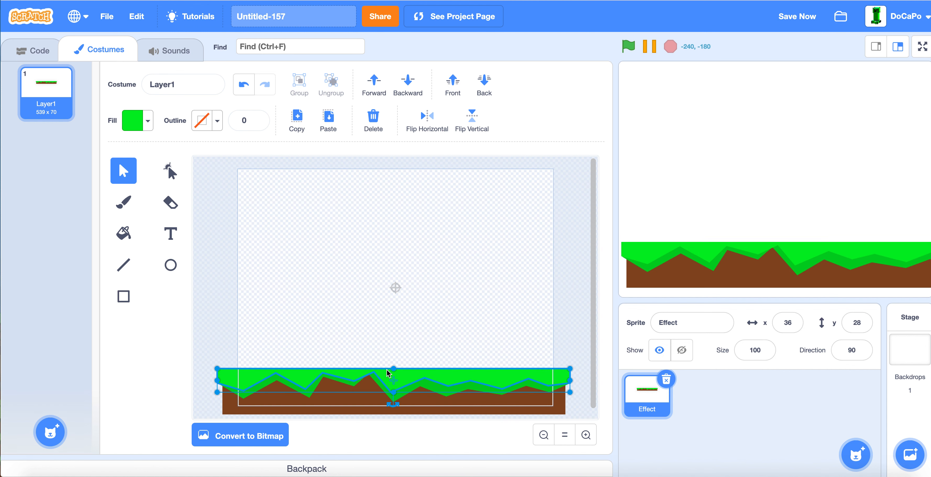
drag(392, 369, 392, 368)
drag(571, 382, 572, 382)
click(461, 340)
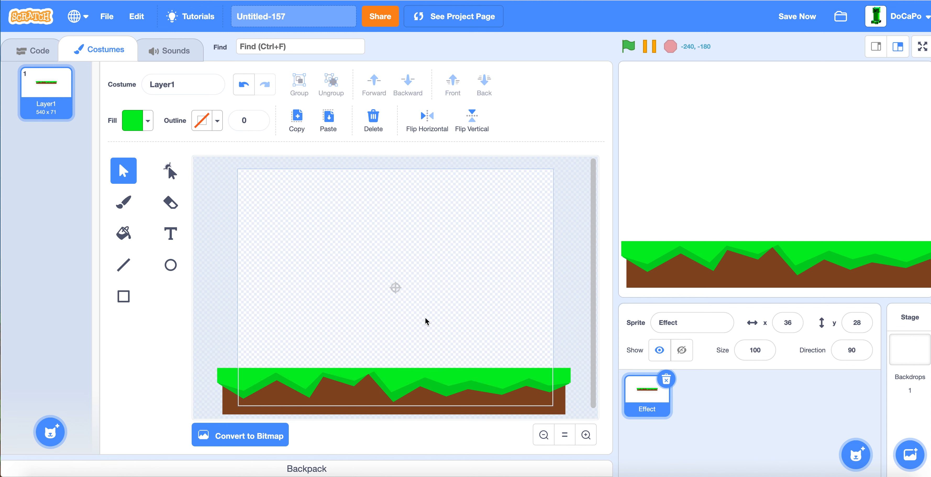
Duplicate the brighter green strip, align the copy over it, and raise the copy's lower points into a shallower edge
click(242, 378)
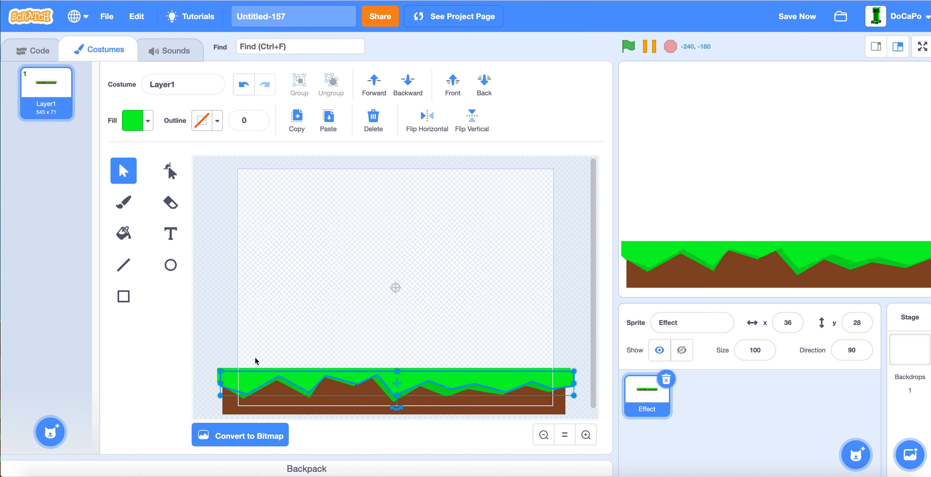
drag(240, 378, 572, 377)
click(176, 175)
click(552, 322)
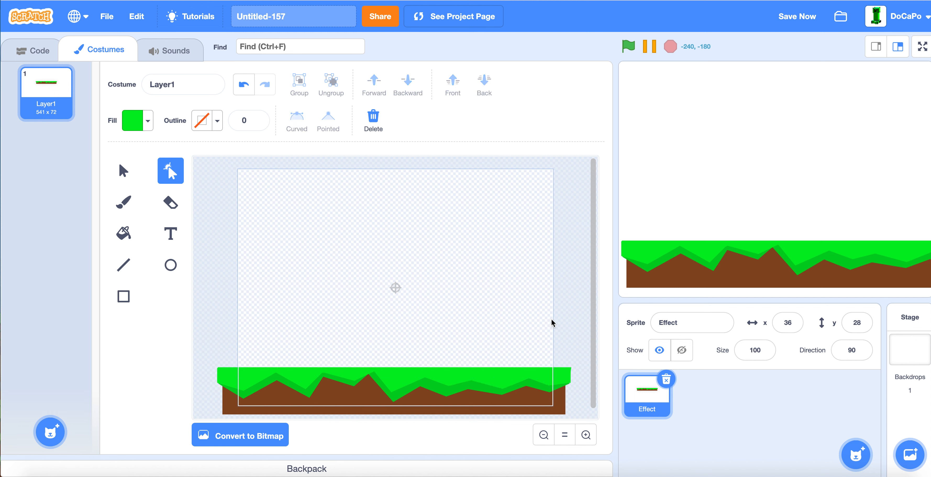
Lighten the topmost grass strip by lowering its fill saturation
click(414, 381)
click(126, 173)
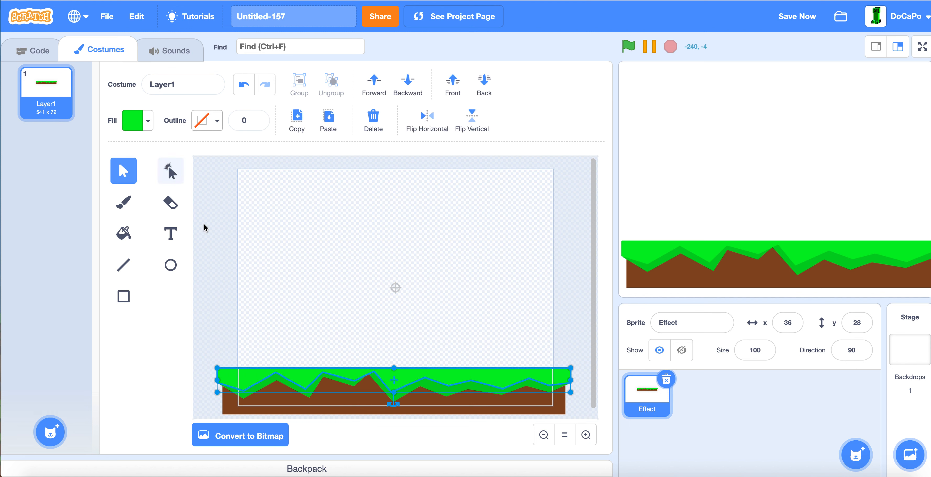
click(240, 370)
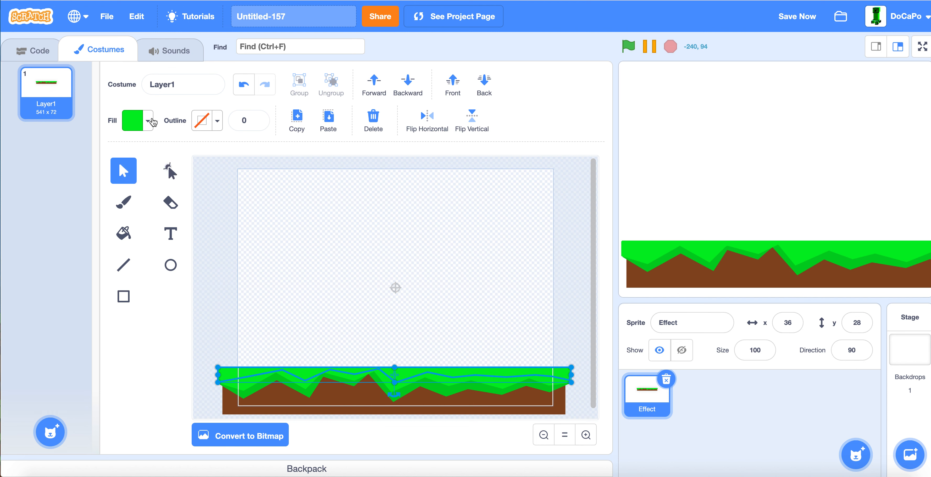
click(149, 121)
drag(157, 236, 139, 234)
click(270, 258)
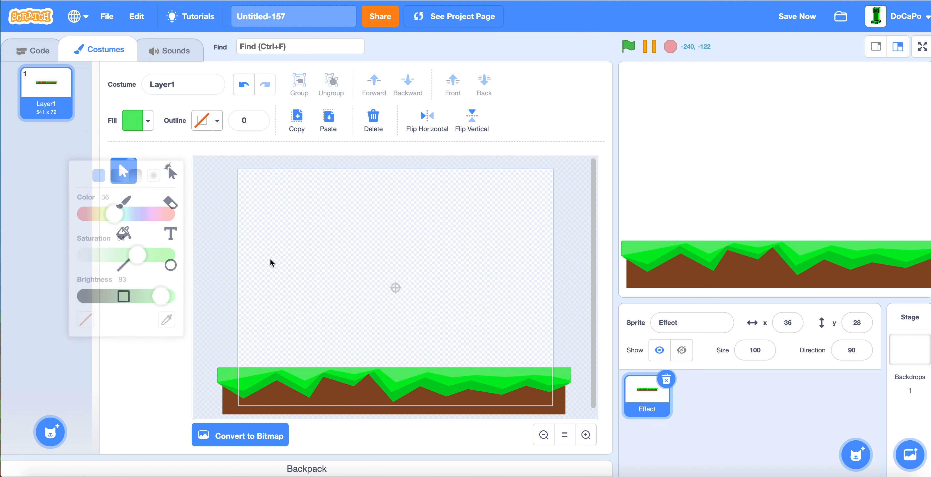
Raise the topmost strip's fill to full brightness and adjust its saturation to a vivid light green
click(306, 379)
click(148, 120)
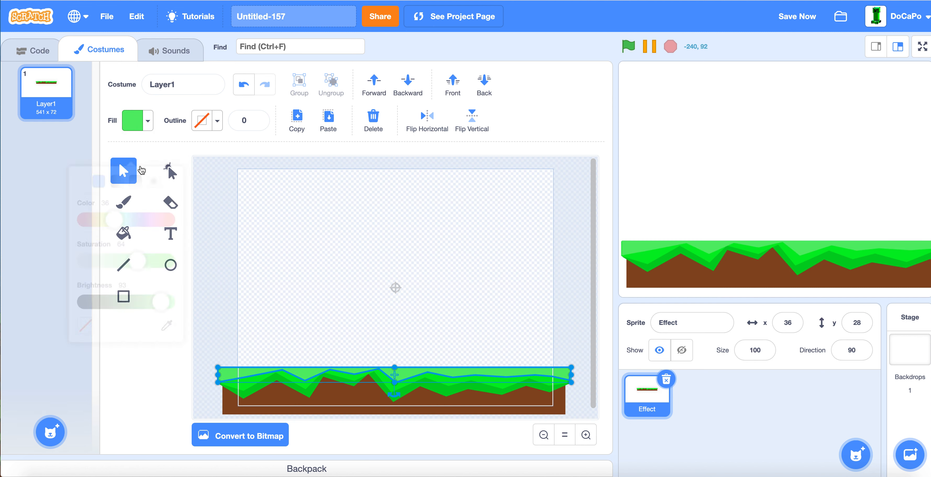
click(172, 277)
drag(136, 235, 110, 238)
click(233, 308)
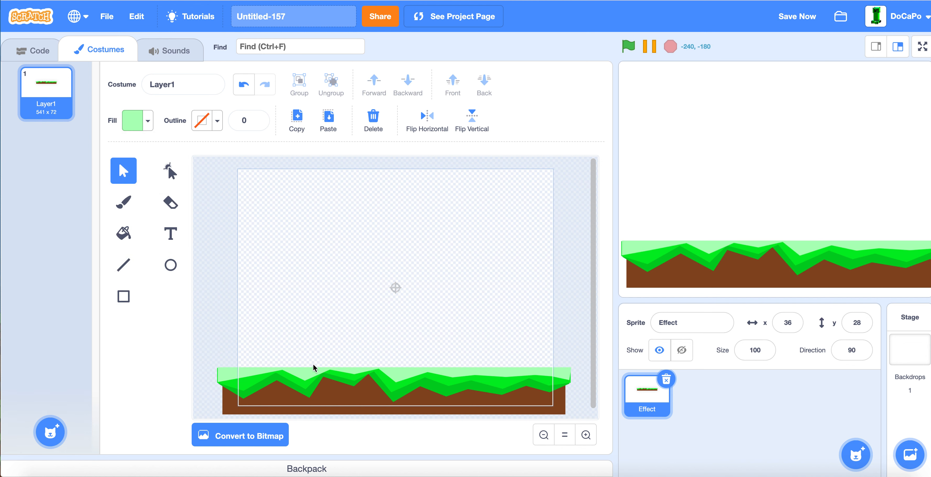
click(308, 382)
click(132, 120)
drag(142, 233, 138, 237)
click(338, 277)
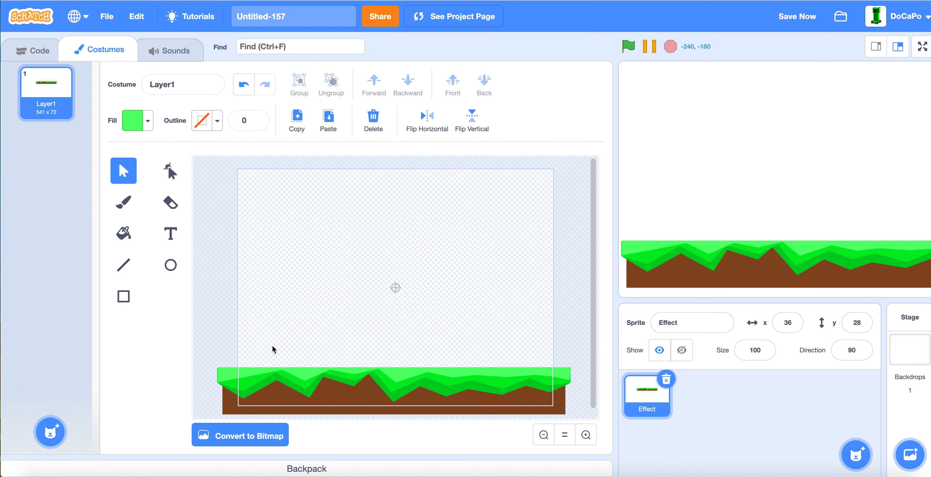
Flip the topmost light green strip and the middle green strip horizontally to vary the grass layers
click(246, 377)
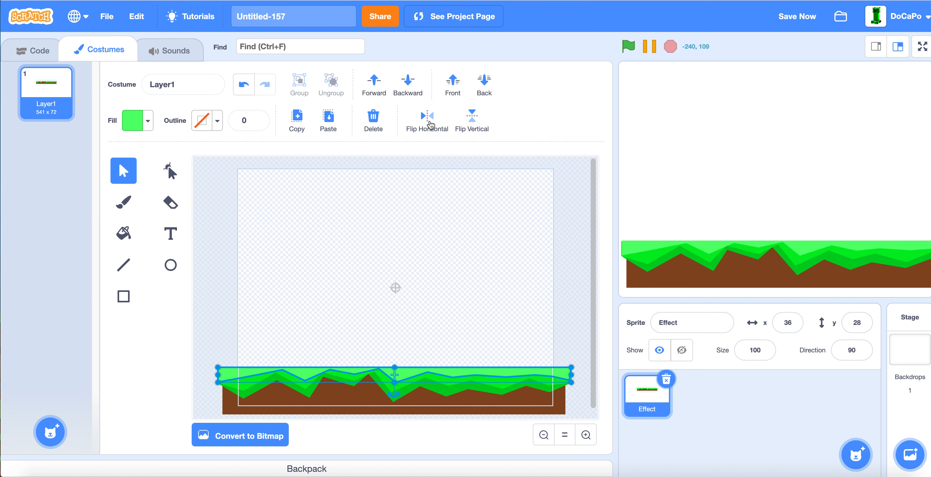
click(429, 122)
click(428, 122)
click(409, 385)
click(426, 125)
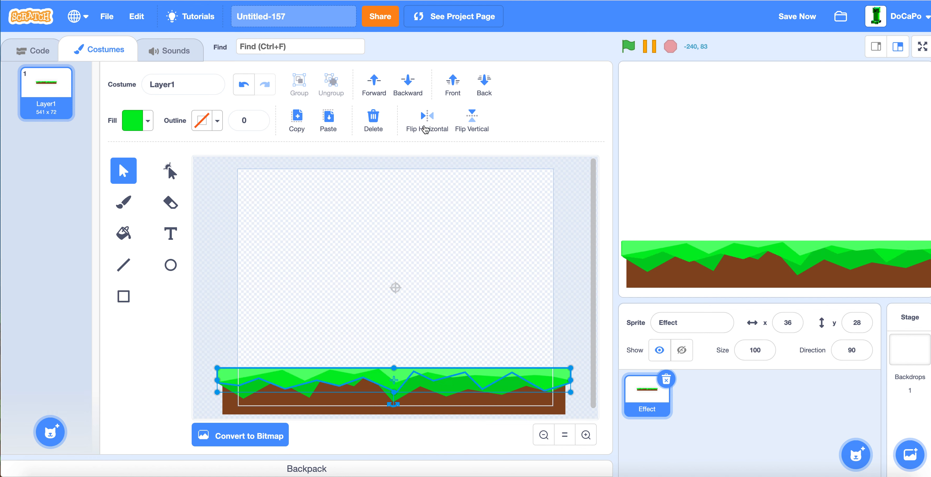
Draw a rectangle about 504 x 383 covering the stage backdrop, filled sky blue with color 53, saturation 49 and brightness 93
click(366, 233)
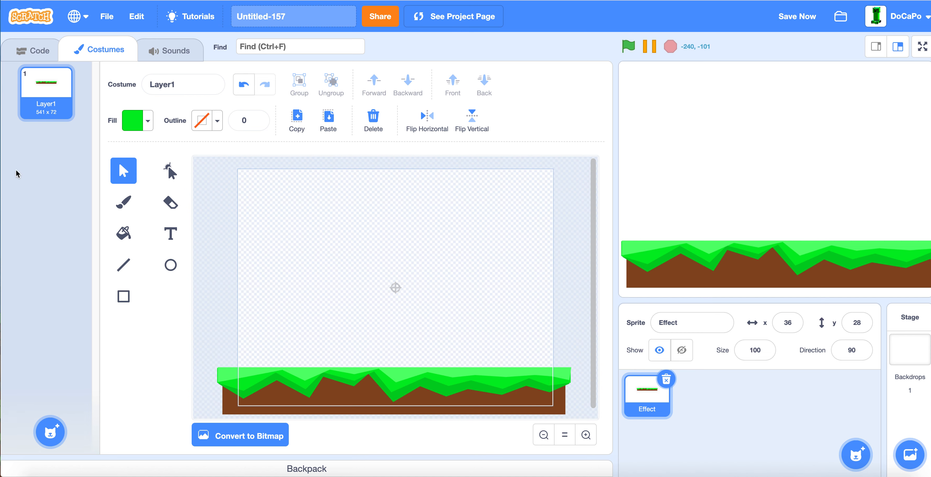
click(30, 52)
click(926, 363)
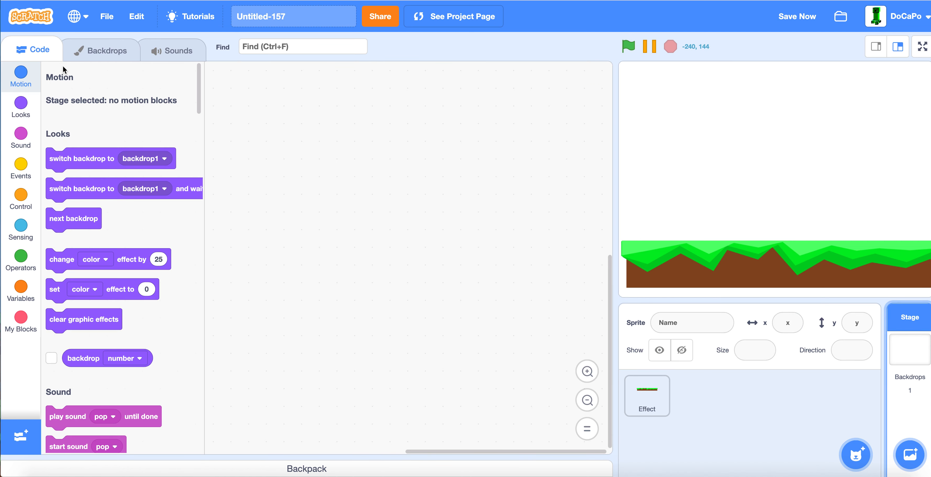
click(97, 51)
click(123, 296)
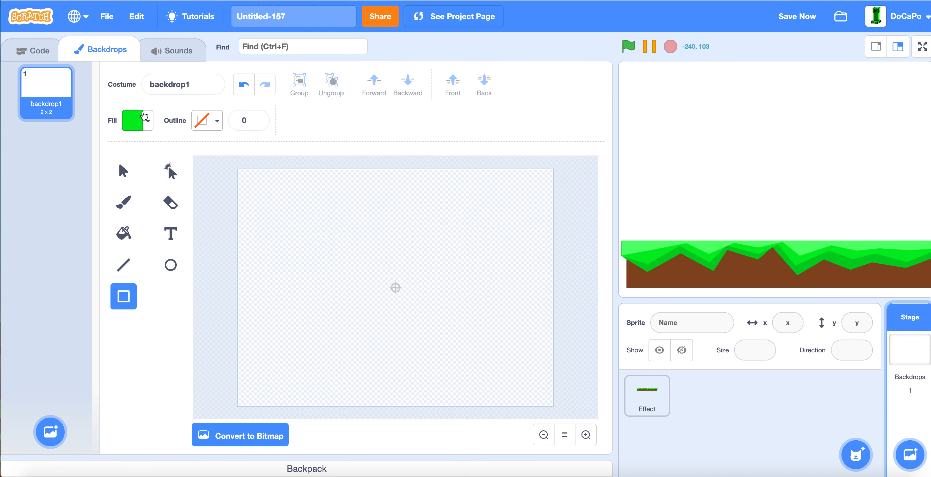
click(145, 116)
click(134, 197)
drag(166, 233, 126, 233)
drag(230, 162, 560, 415)
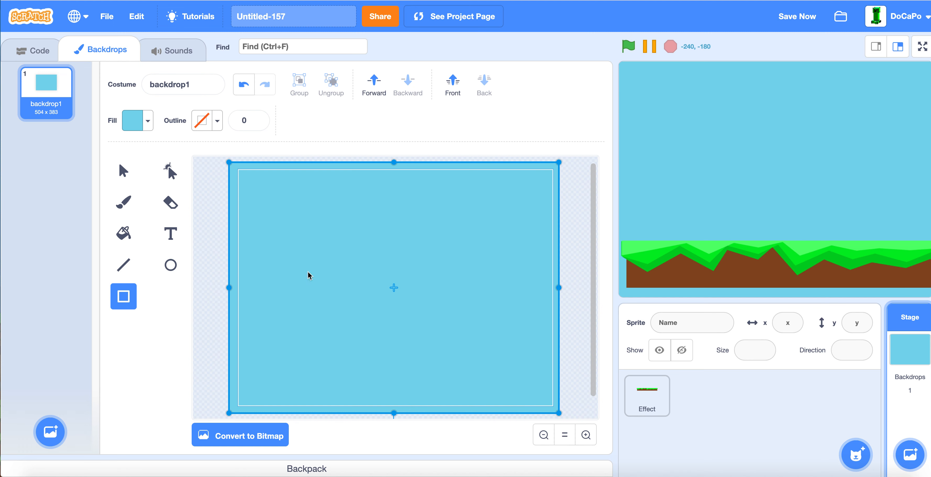
Change the backdrop rectangle's fill to a pale blue with brightness 100 and saturation about 28
click(123, 171)
click(139, 121)
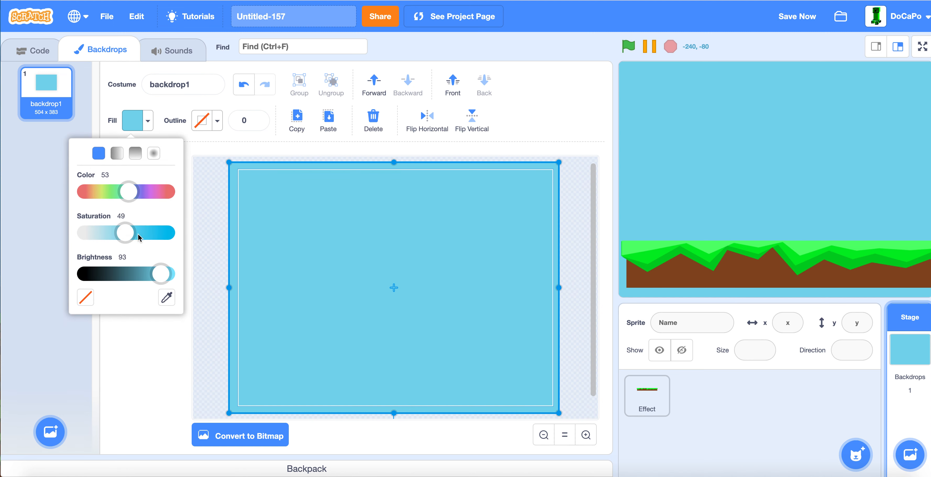
drag(133, 194, 134, 191)
drag(160, 275, 192, 279)
drag(134, 240, 109, 233)
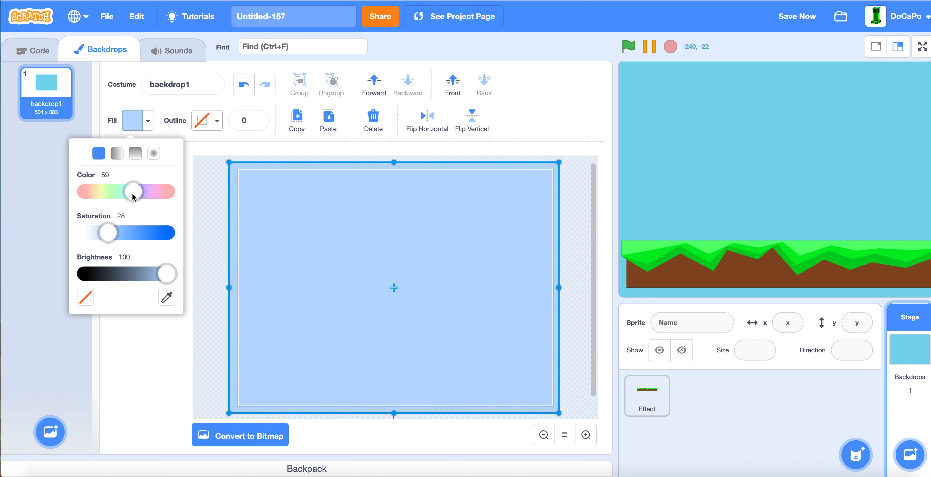
click(217, 303)
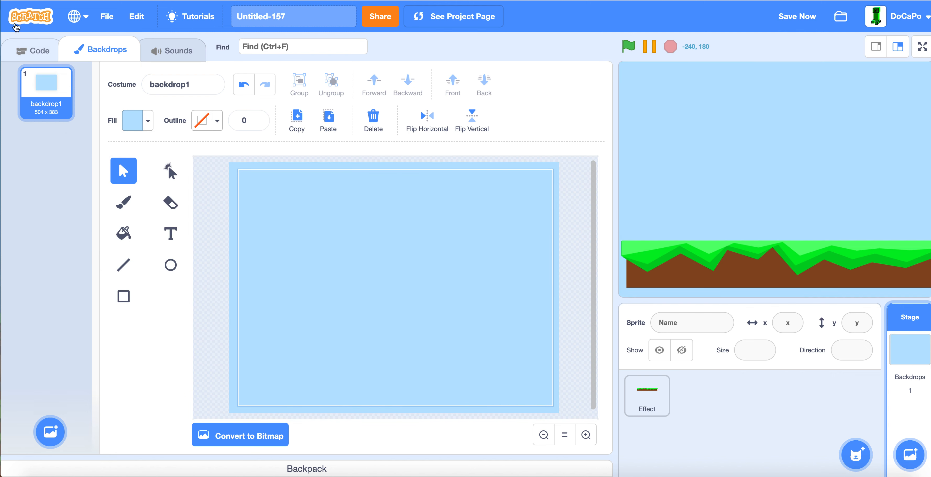
Duplicate the Effect sprite's Layer1 costume and delete all the artwork from the Layer2 copy
click(32, 50)
click(649, 403)
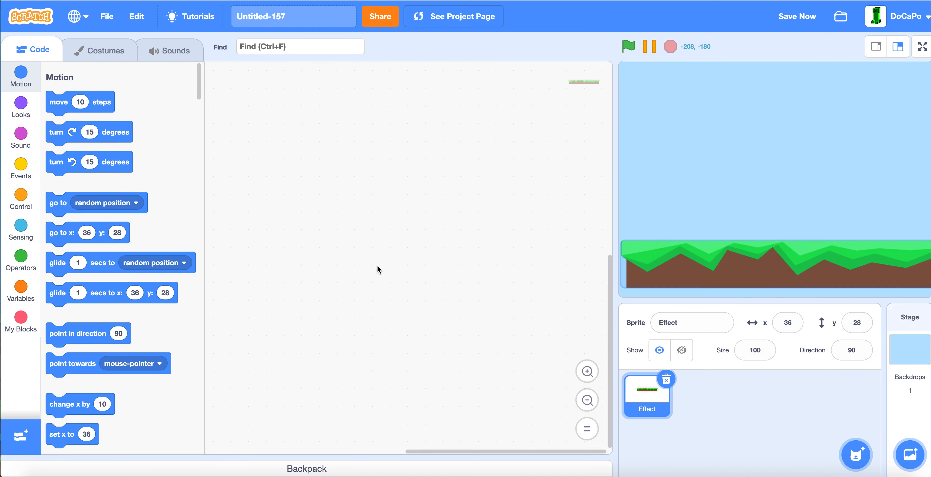
click(124, 57)
right_click(44, 110)
click(58, 120)
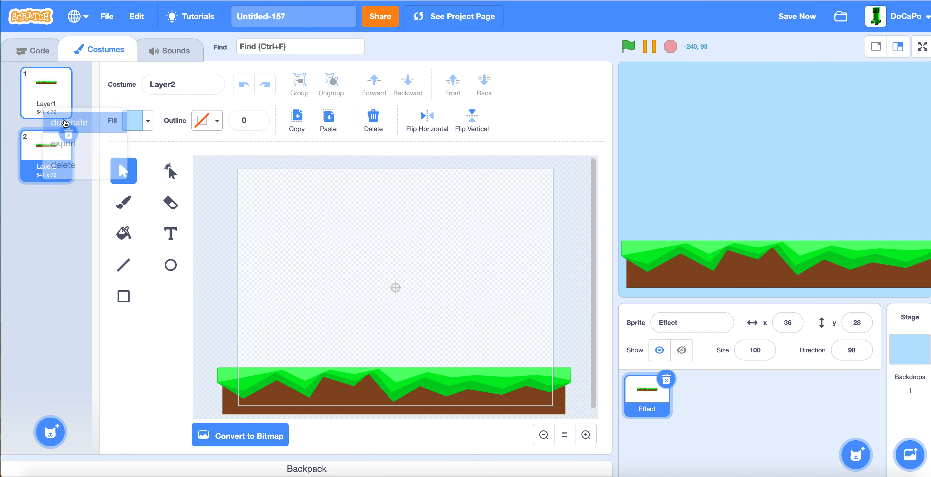
drag(478, 441, 582, 443)
key(BackSpace)
Prepare the Rectangle tool with a green fill of color 38, saturation 84 and brightness 91
click(123, 296)
click(137, 120)
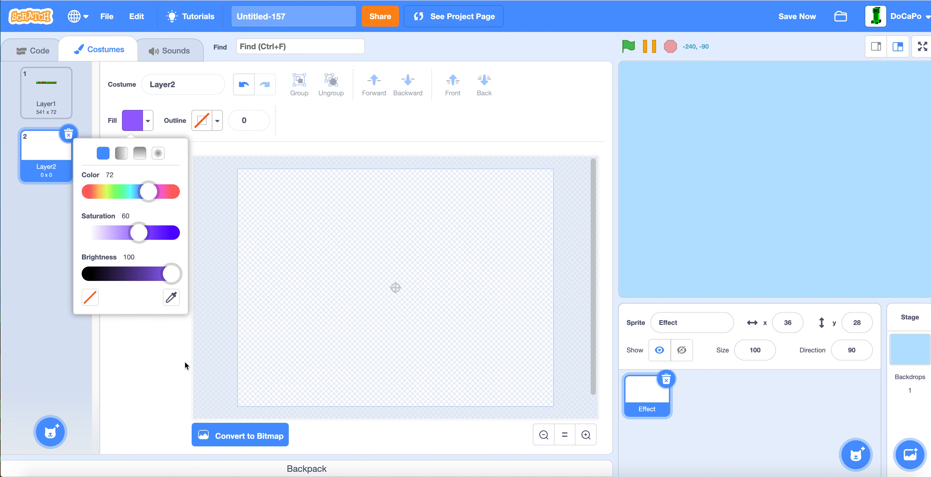
drag(147, 194, 121, 195)
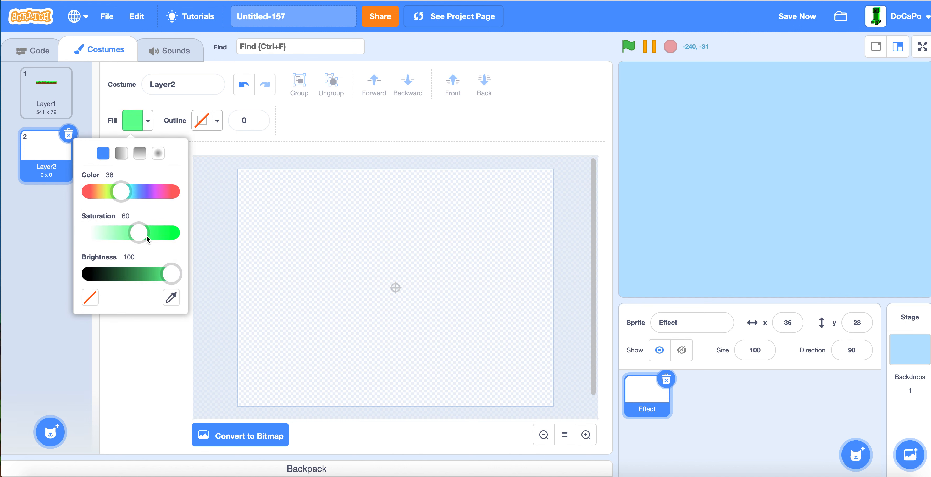
click(172, 237)
drag(173, 275, 164, 276)
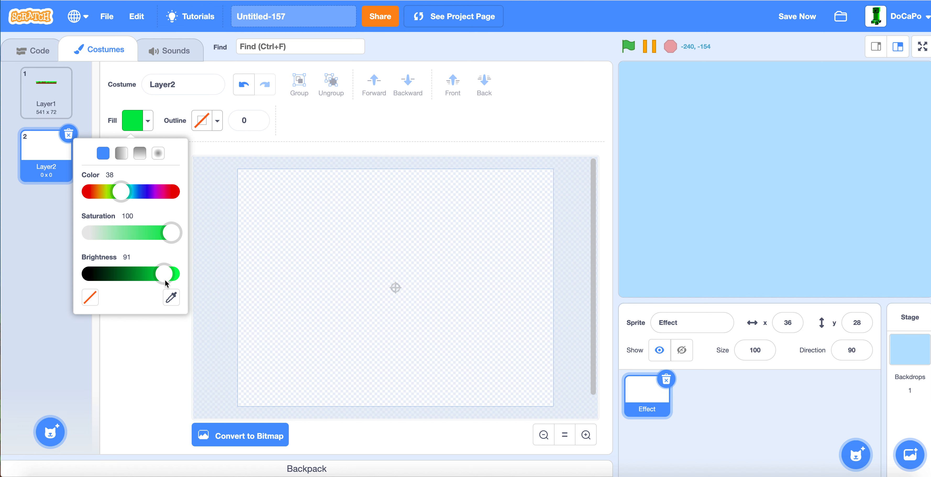
drag(165, 237, 148, 239)
drag(161, 274, 158, 274)
click(207, 317)
click(149, 121)
click(210, 311)
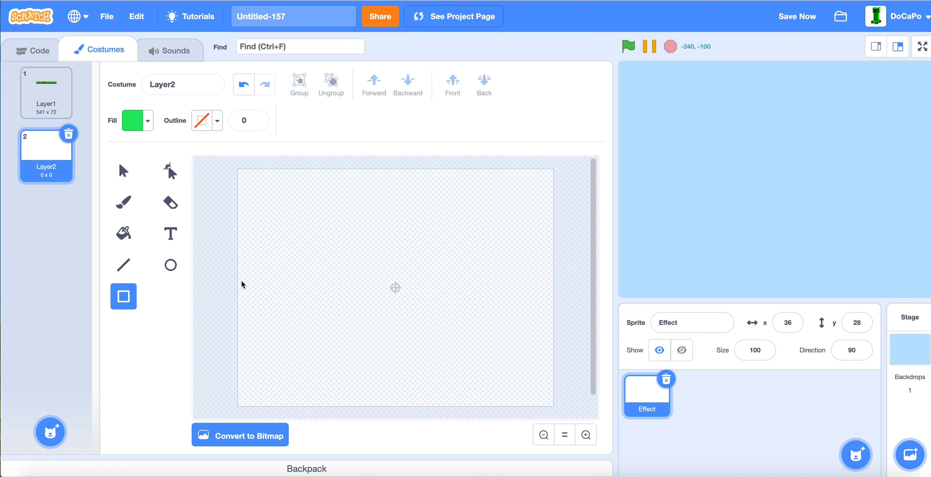
Draw a green rectangle in Layer2 covering the lower part of the canvas and resize it to about 561 x 177
drag(228, 285, 565, 416)
drag(565, 350, 579, 350)
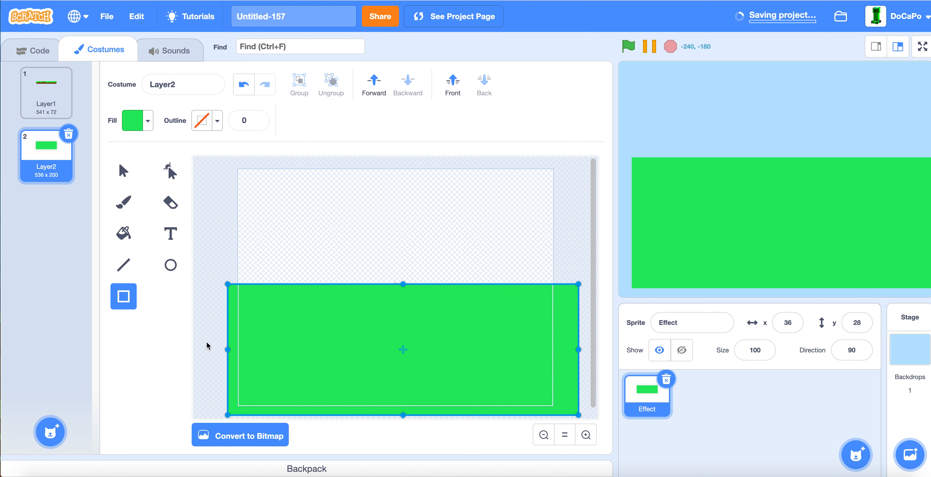
drag(228, 350, 211, 349)
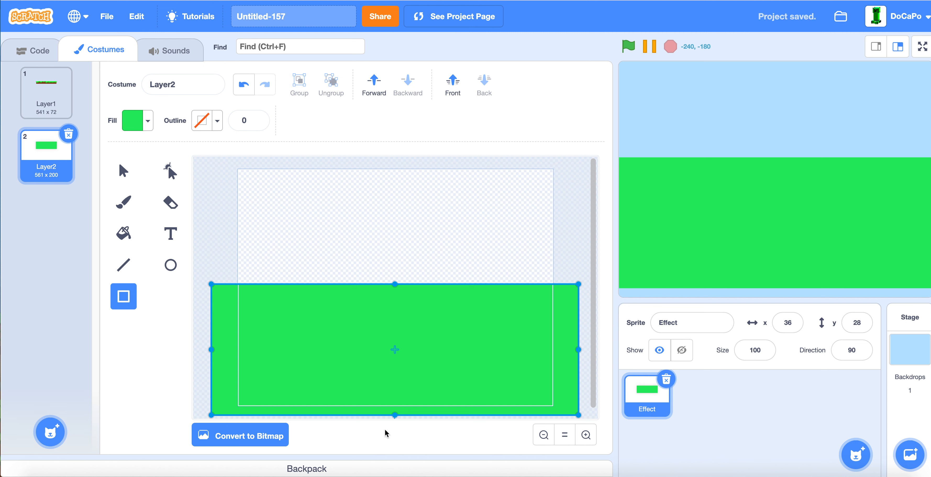
drag(396, 414, 398, 425)
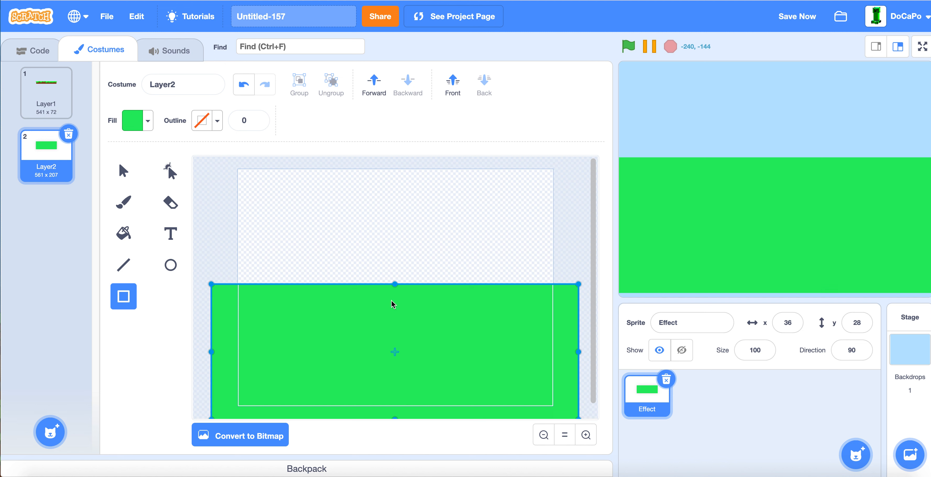
drag(395, 284, 395, 304)
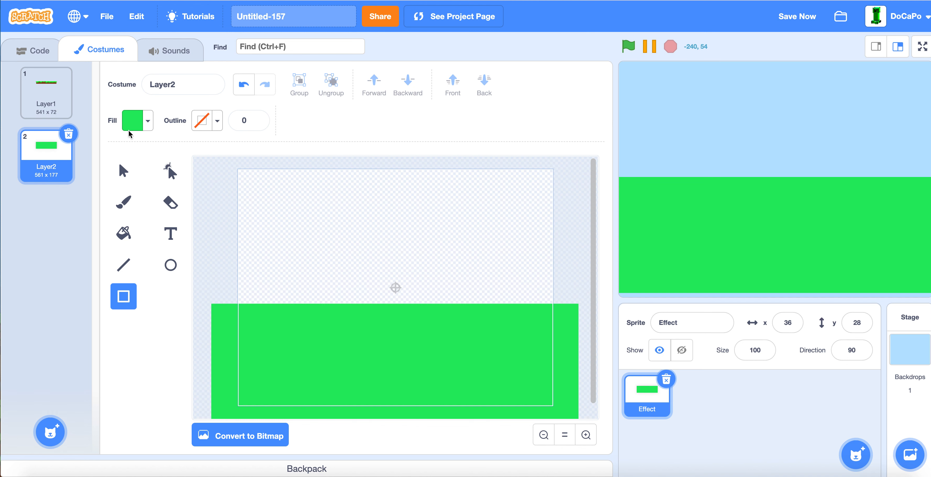
Reshape the green rectangle's top edge with a low rounded hill near its left end and a dip around the middle
click(169, 181)
click(268, 310)
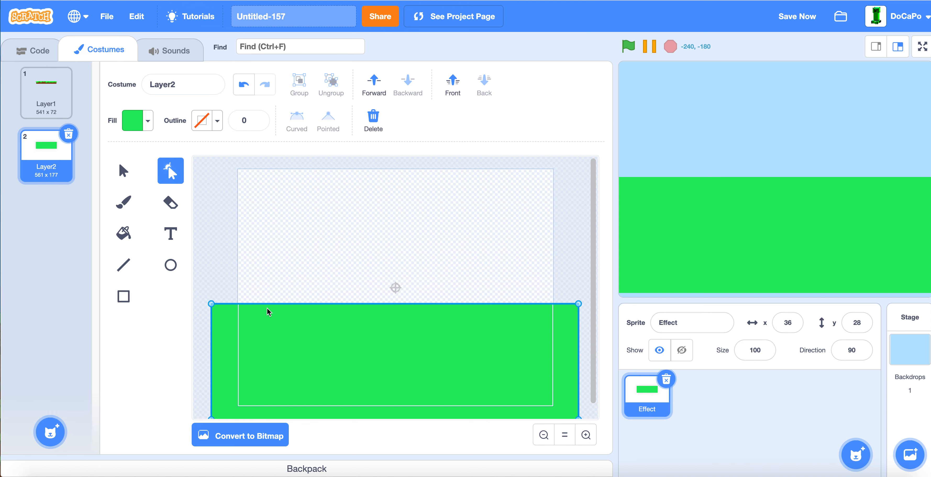
drag(263, 304, 283, 237)
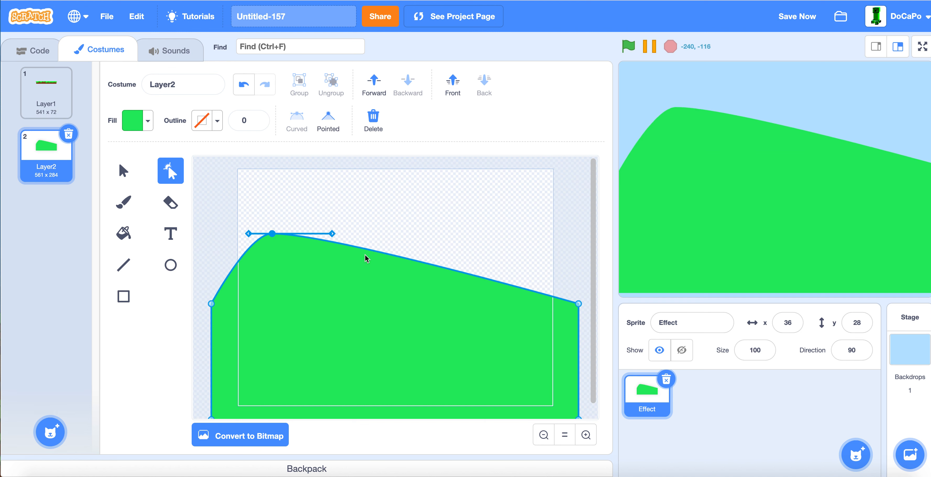
drag(367, 252, 370, 319)
drag(273, 234, 273, 286)
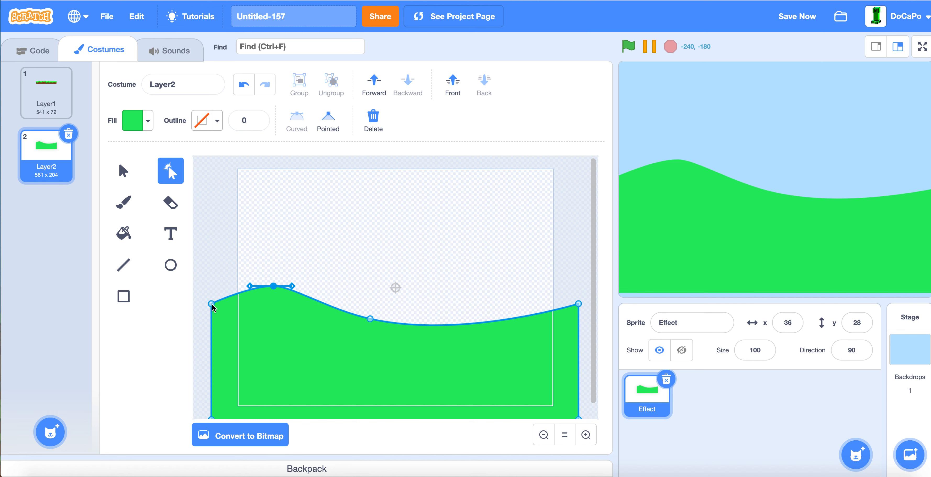
drag(370, 320, 369, 324)
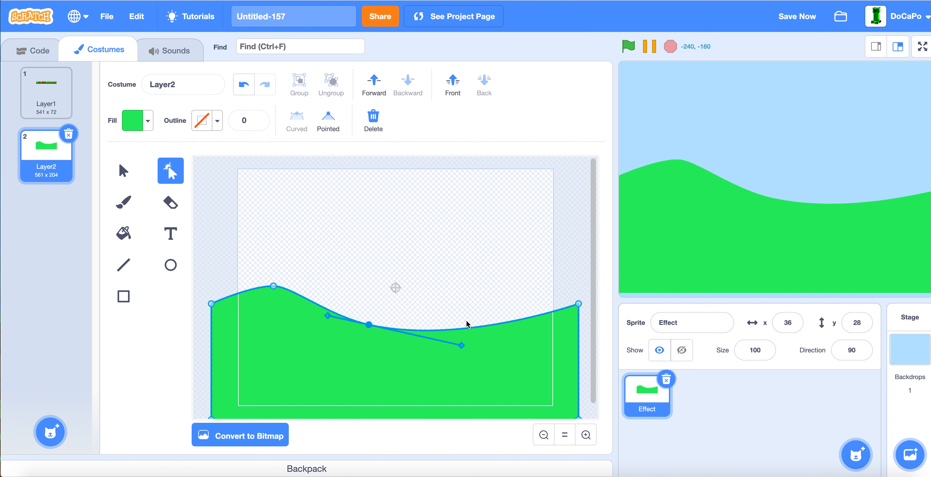
Add a higher rounded hill right of the middle dip, followed by a shallow valley near the shape's right end
drag(440, 327, 444, 272)
click(516, 284)
drag(516, 303, 513, 314)
click(511, 271)
click(441, 335)
Squash the green hill shape vertically from its upper edge to about 177 high
click(122, 171)
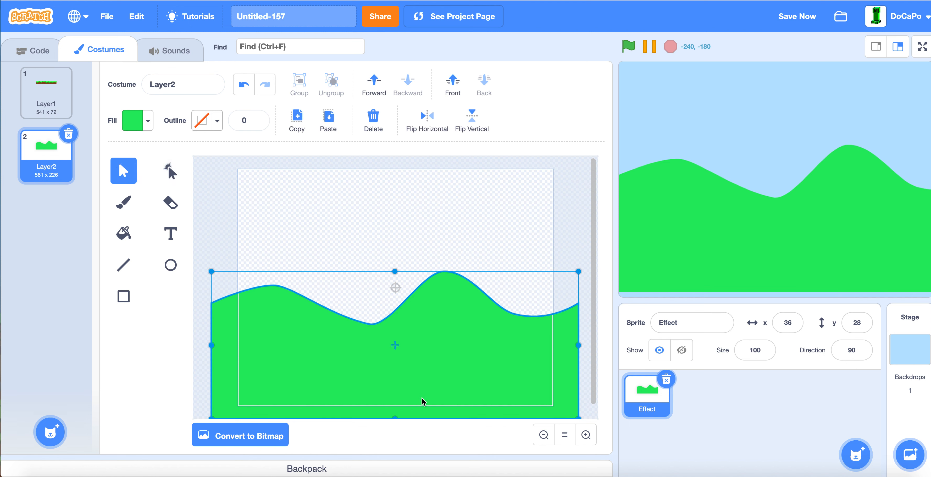
drag(395, 271, 395, 303)
click(395, 281)
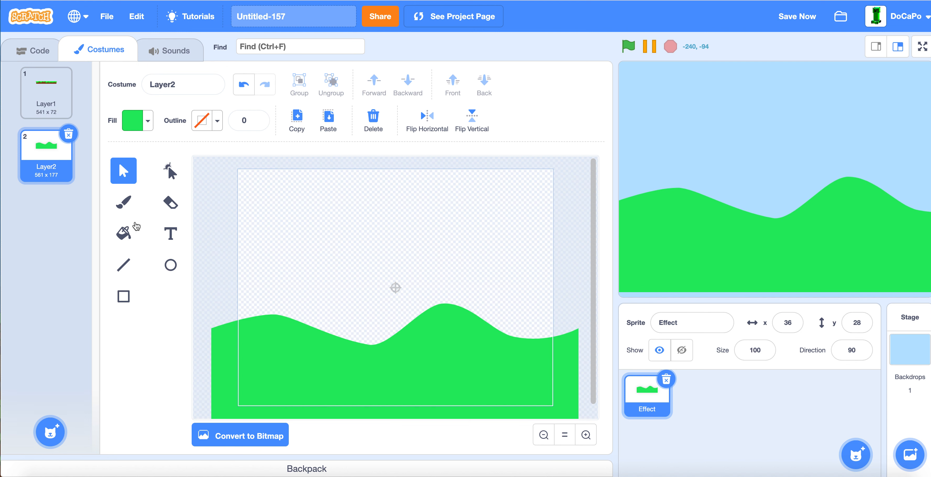
Duplicate the Layer2 costume as Layer3 and flip the copied hills horizontally
right_click(61, 150)
click(54, 183)
click(405, 357)
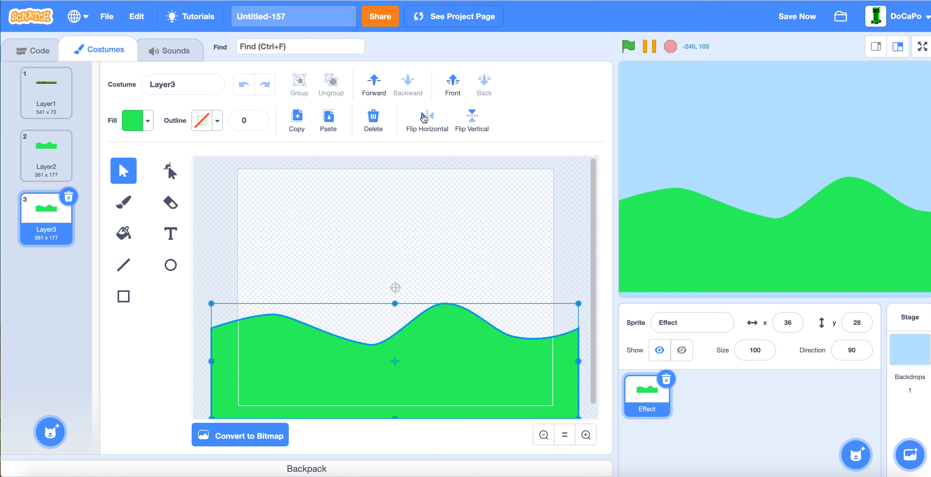
click(425, 118)
Darken the Layer3 hills to brightness 64 and stretch them upward to about 234 high
click(130, 121)
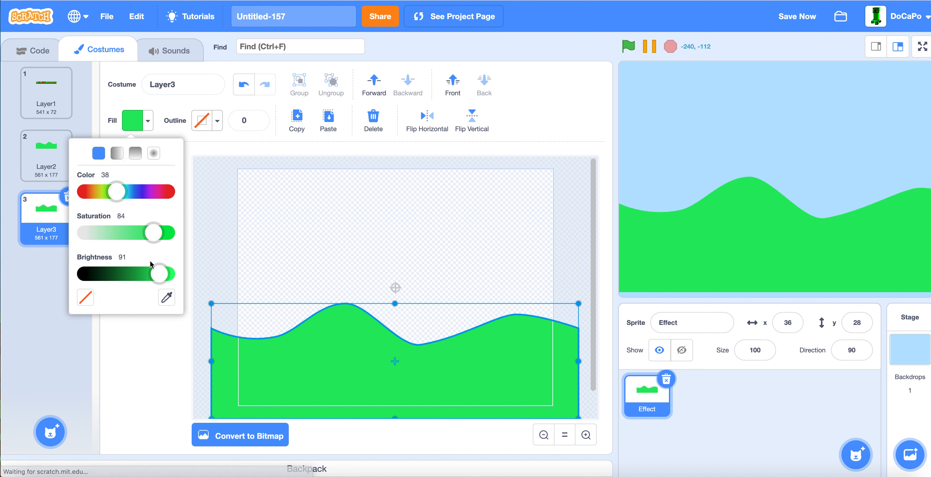
drag(142, 274, 136, 275)
click(322, 243)
click(337, 321)
drag(397, 302, 396, 268)
click(414, 220)
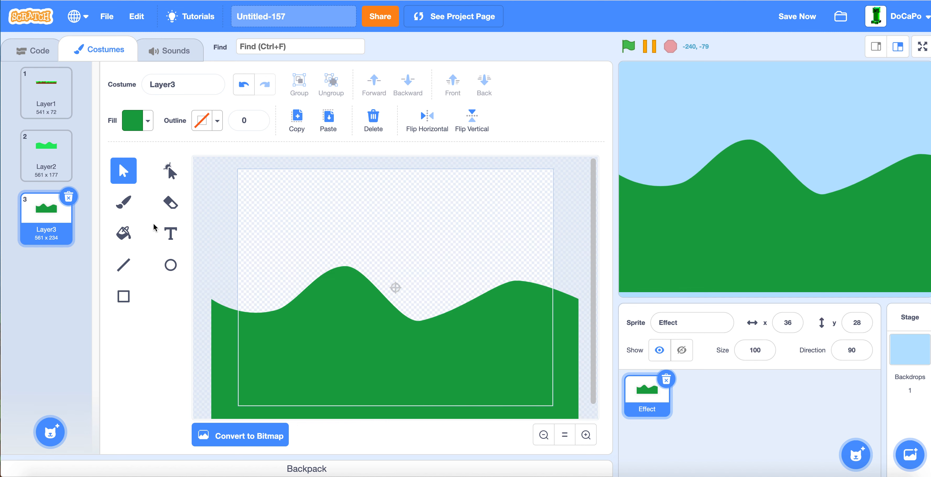
Duplicate the Layer3 costume as Layer4 and return to Layer3
right_click(46, 232)
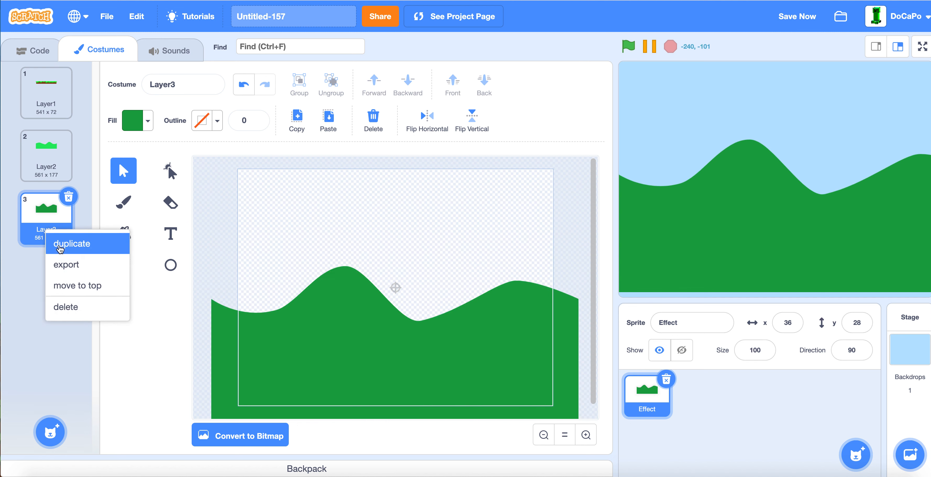
click(45, 244)
click(46, 217)
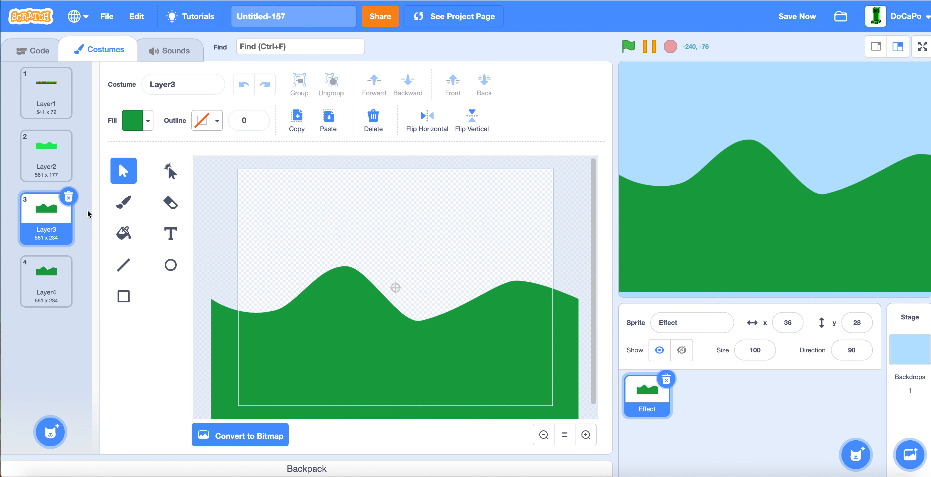
Move Layer3's main peak up toward the centre and shift the valley and smaller hill beside it to the right
click(350, 341)
click(170, 171)
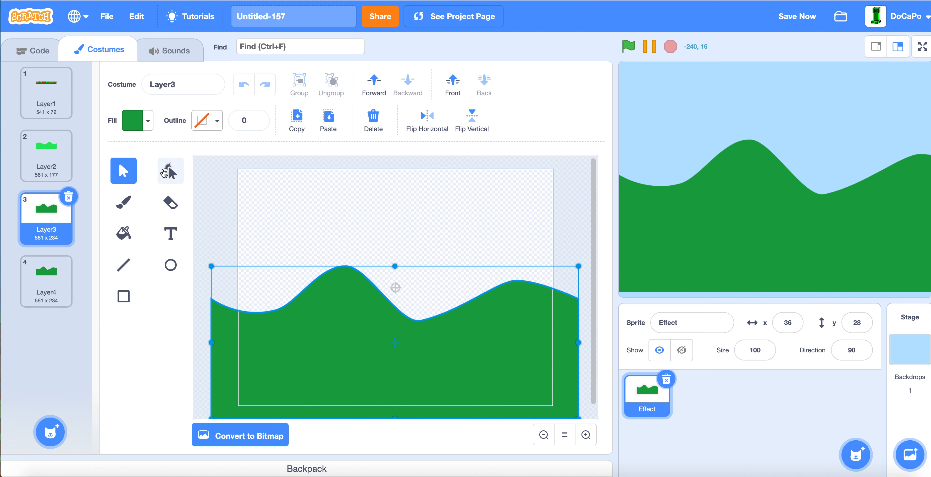
drag(346, 269, 386, 246)
drag(421, 320, 500, 291)
click(506, 275)
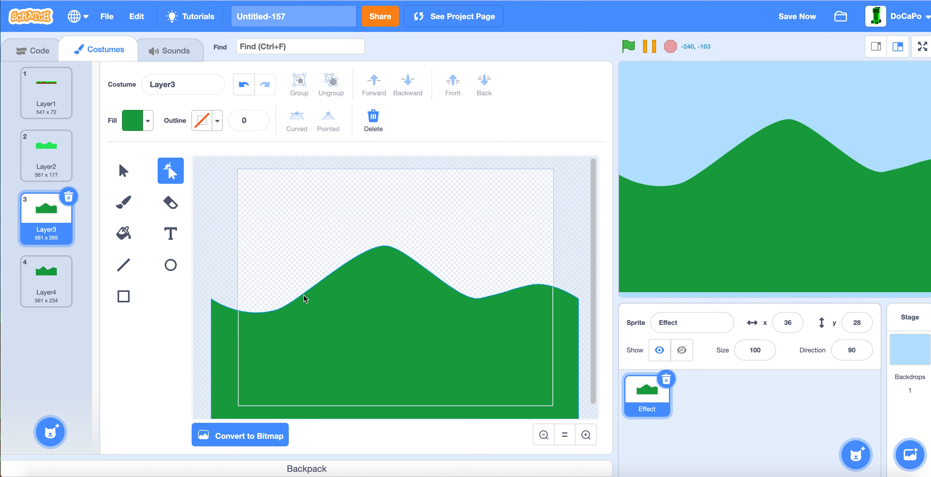
Raise the valley at the left of Layer3's main peak into a gentle slope
click(276, 310)
drag(276, 309, 266, 291)
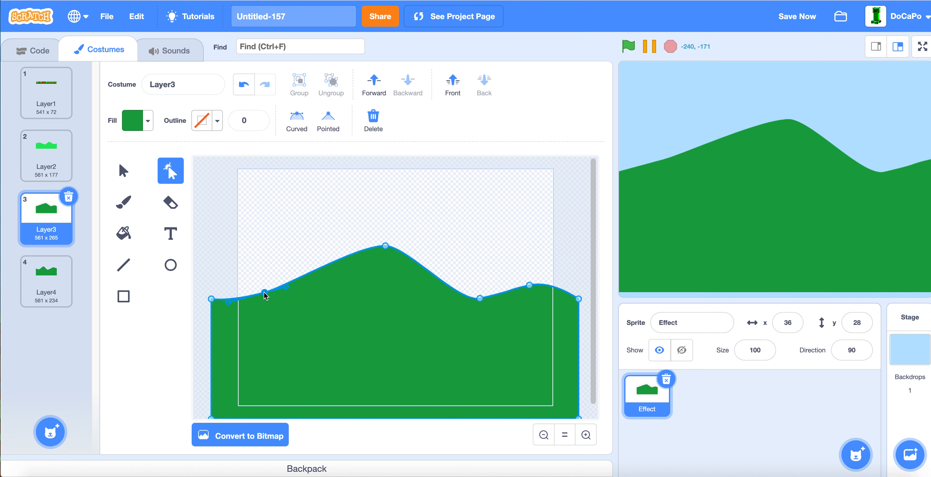
click(261, 248)
click(288, 343)
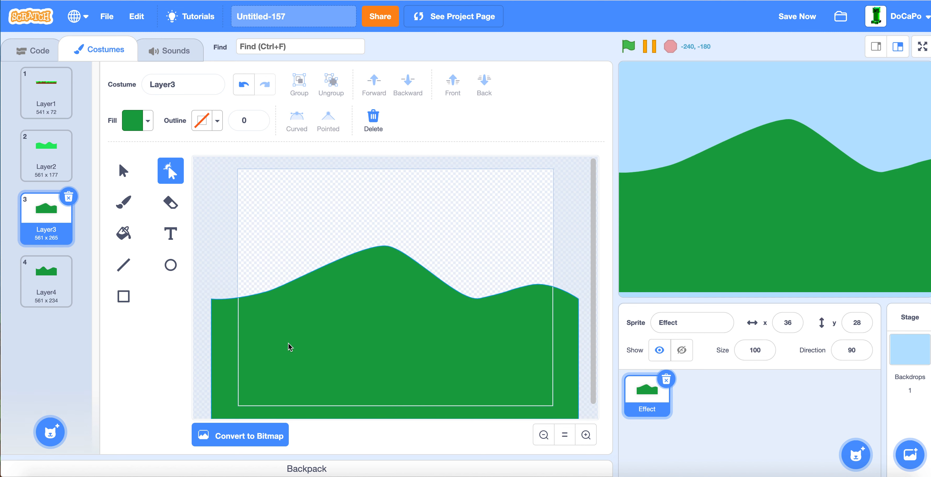
Open the Layer4 costume and turn its hills gray by setting the fill saturation to 0
click(46, 156)
click(46, 216)
click(47, 286)
click(397, 338)
click(138, 116)
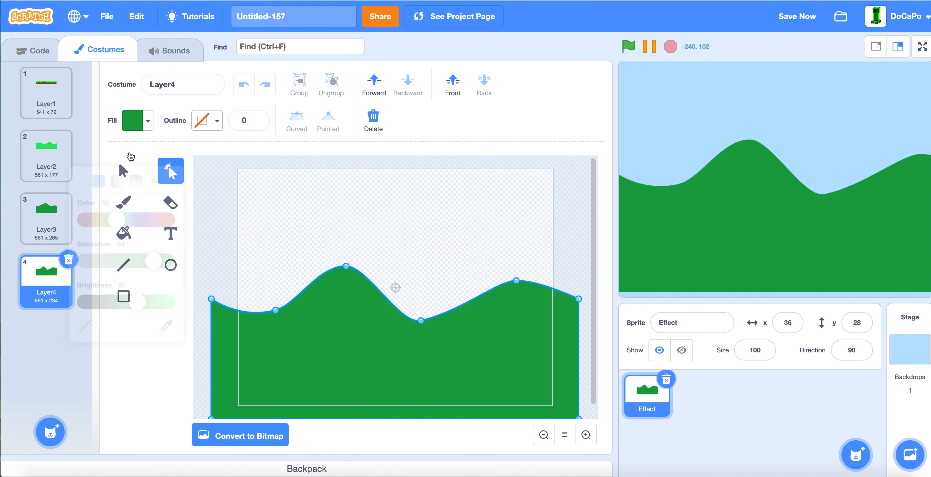
drag(154, 232, 85, 232)
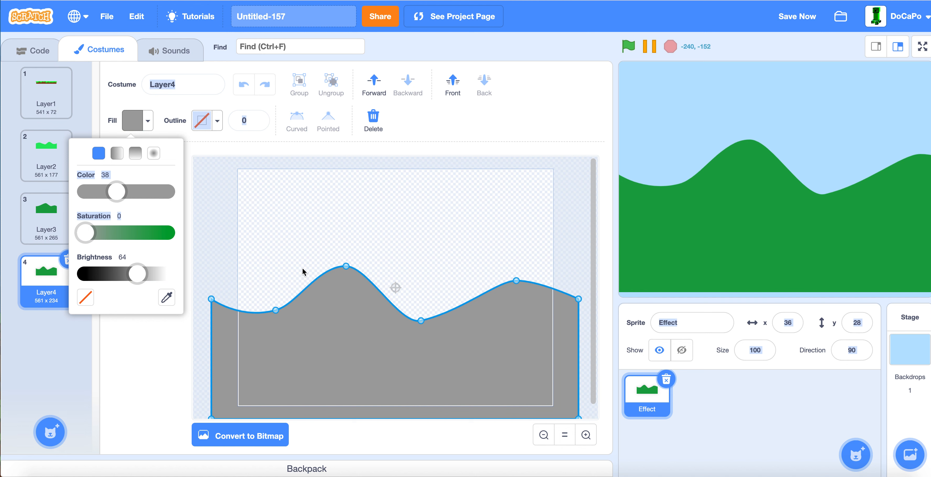
click(361, 328)
Raise Layer4's main peak and the valley beside it into a high shoulder, and adjust the shoulder's curve
drag(347, 269, 351, 195)
drag(276, 310, 262, 242)
click(396, 226)
click(231, 249)
click(262, 242)
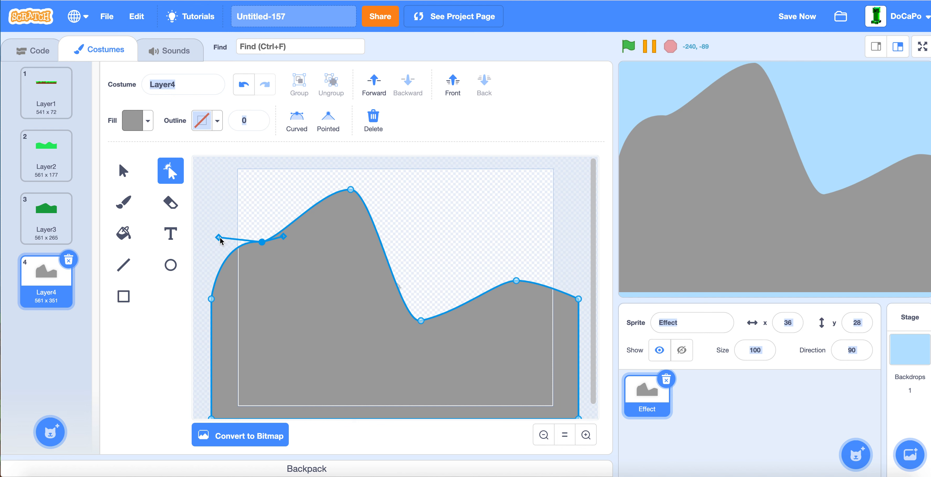
drag(219, 238, 229, 251)
click(230, 235)
Raise the valley and the smaller peak on the right side of the Layer4 mountains
click(414, 333)
drag(419, 320, 434, 284)
drag(516, 280, 517, 232)
click(456, 235)
click(365, 324)
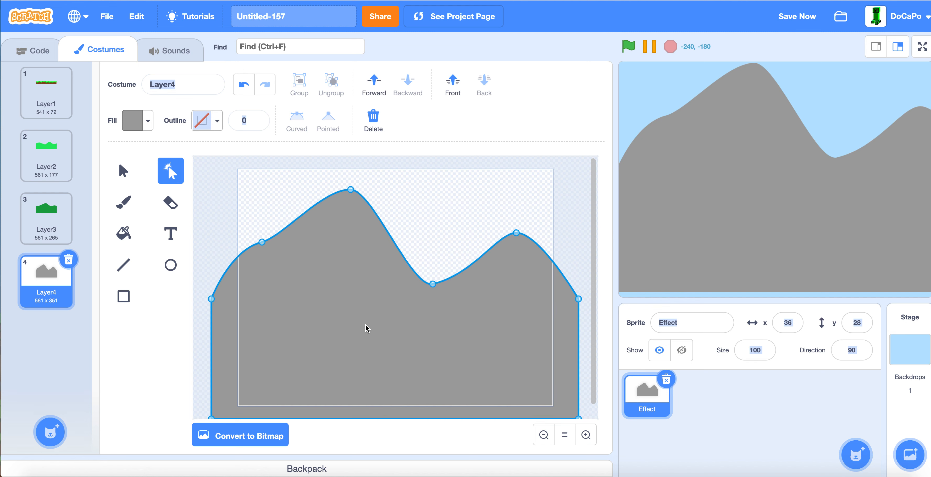
Duplicate the gray mountain shape, align the copy over the original and open it for point editing
click(235, 212)
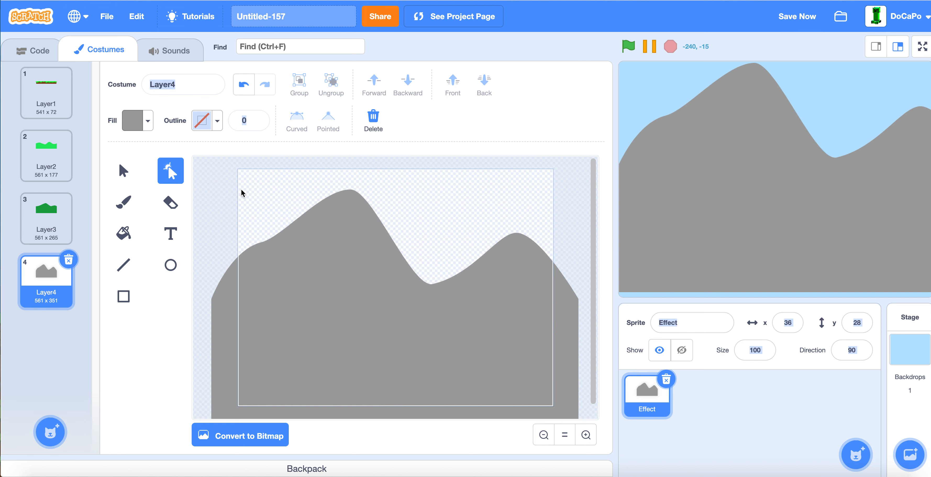
click(220, 123)
click(263, 231)
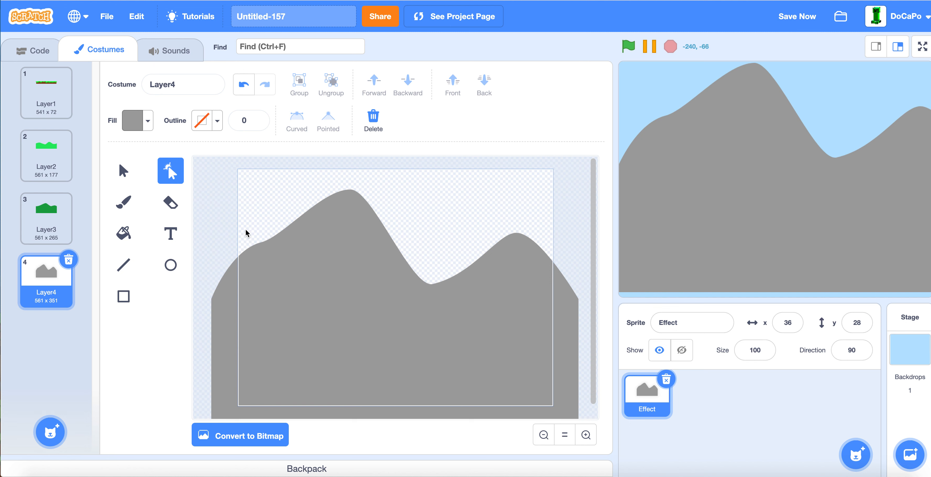
click(134, 181)
click(396, 305)
drag(378, 297, 364, 285)
click(170, 172)
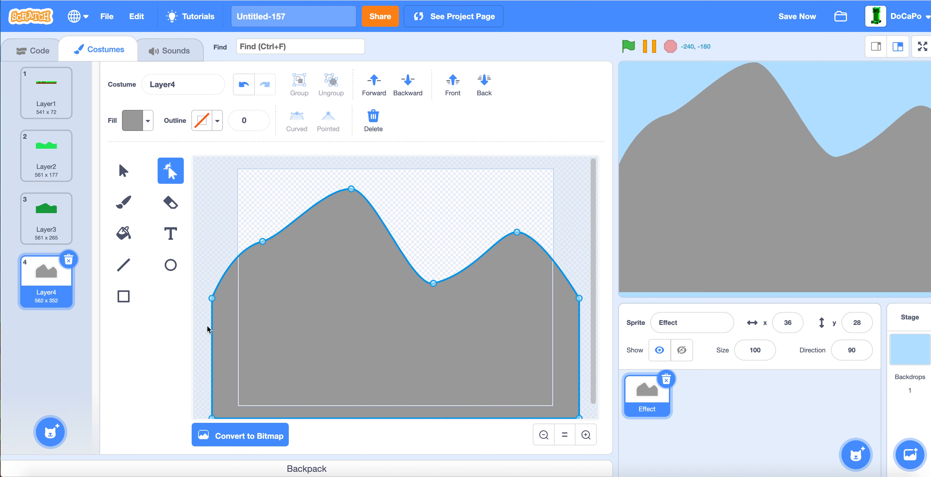
Delete the mountain copy's lower-left corner point and undo the extra deletion
drag(212, 418, 277, 315)
key(Delete)
key(XF86AudioRaiseVolume)
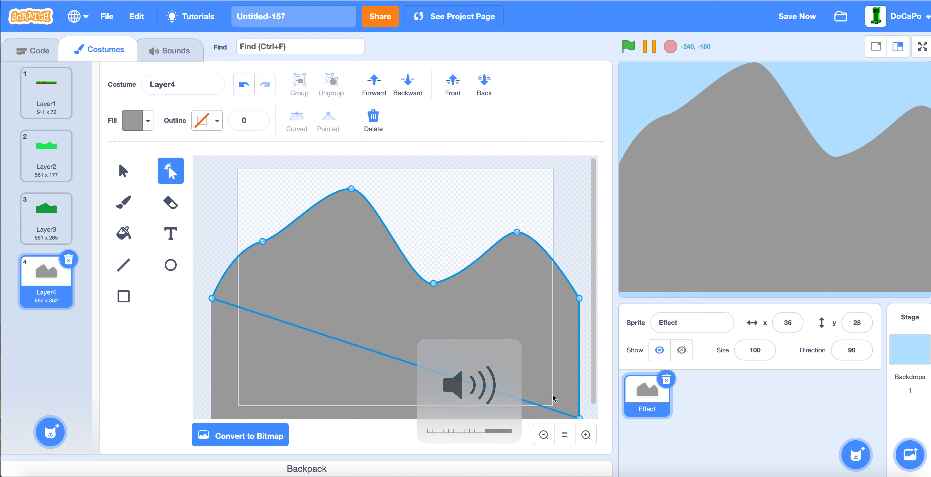
key(Delete)
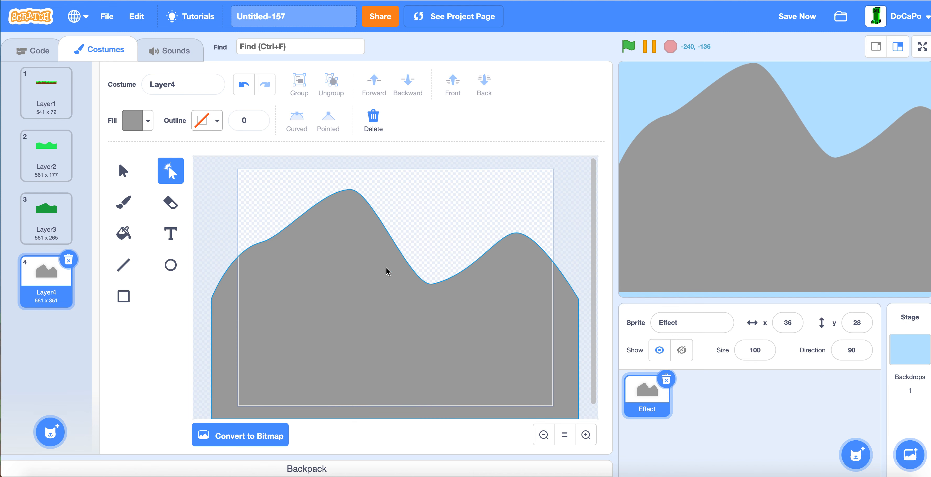
key(ctrl+z)
Delete the copy's points to the right of the main peak, keeping the outline up to its summit
mouse_move(578, 418)
mouse_down()
mouse_move(537, 341)
mouse_move(577, 406)
mouse_up()
click(567, 369)
drag(578, 406, 576, 397)
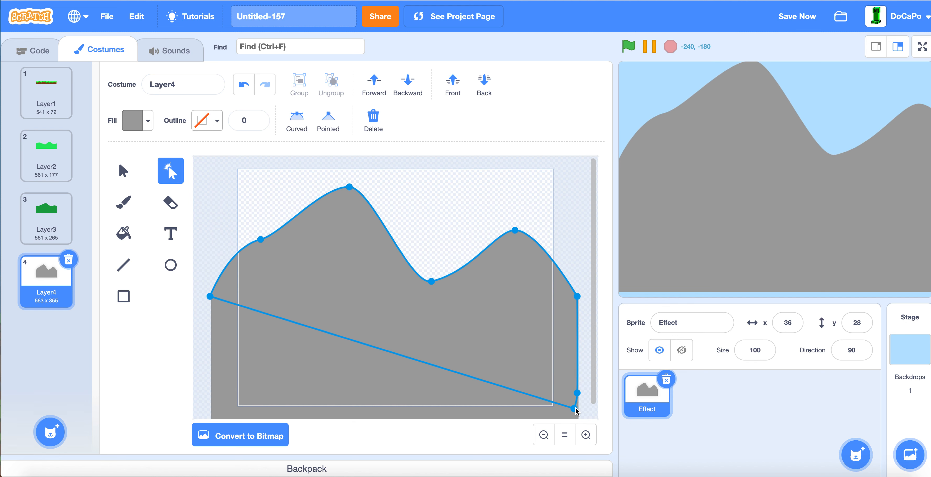
click(592, 408)
click(574, 409)
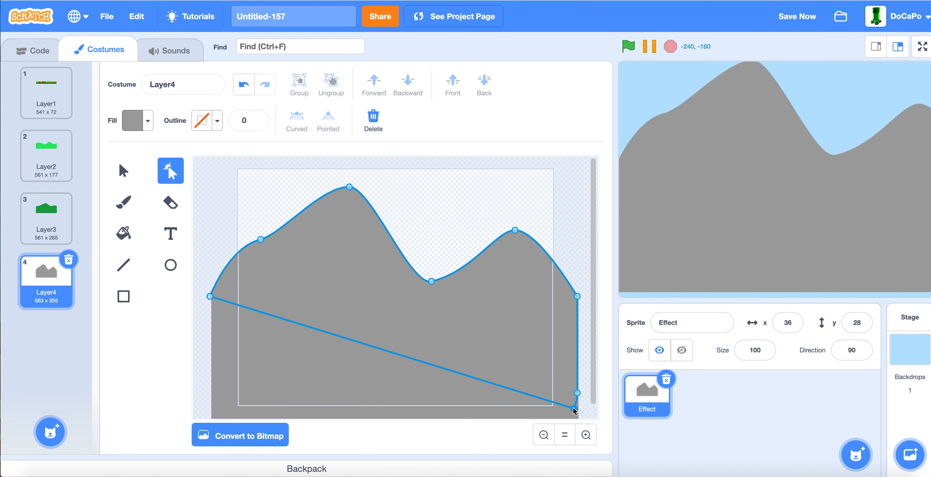
drag(574, 409, 433, 282)
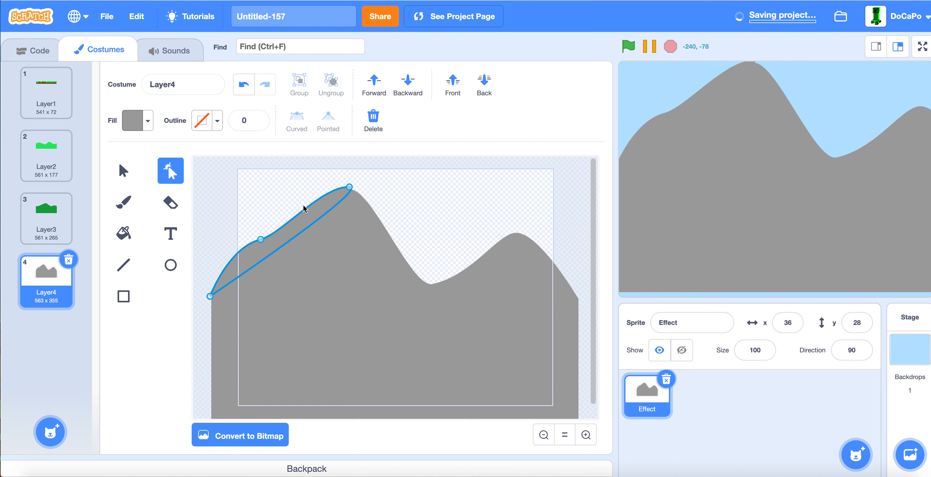
Reshape the remaining copy into a cap around the main peak with a jagged lower edge
drag(211, 296, 387, 234)
drag(261, 239, 356, 244)
mouse_move(324, 217)
mouse_down()
mouse_move(362, 233)
mouse_move(324, 233)
mouse_up()
click(425, 219)
click(325, 207)
Turn the cap white by setting its fill brightness to 100
click(135, 128)
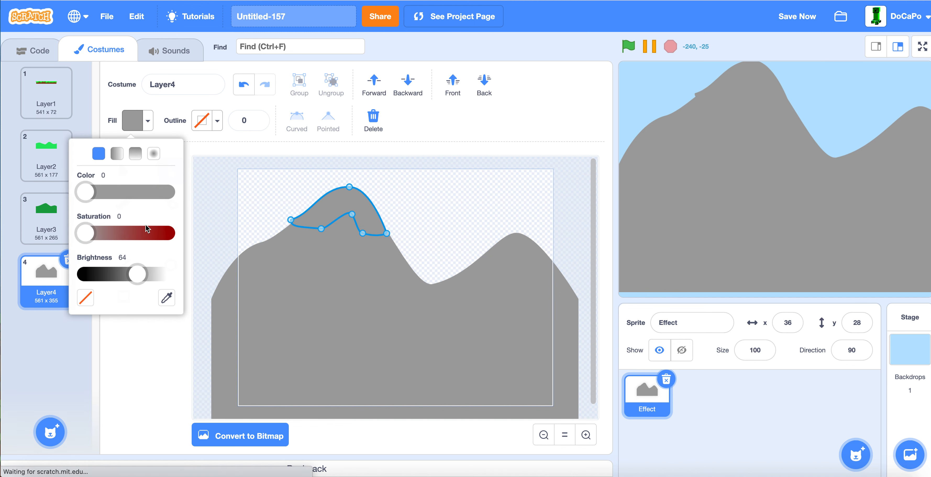
drag(139, 272, 374, 272)
click(415, 220)
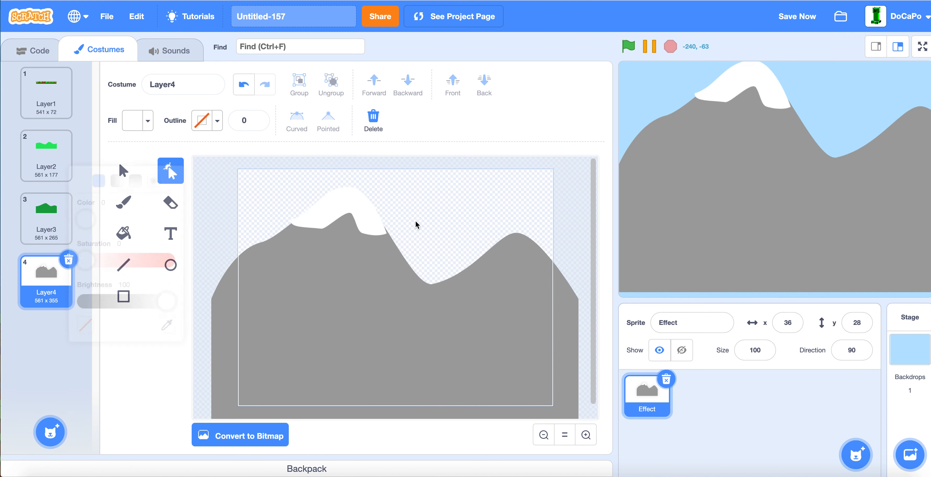
Refine the snow cap's lower edge into two notches with a dip between them
click(363, 214)
click(387, 233)
drag(390, 234, 343, 231)
click(321, 227)
click(516, 221)
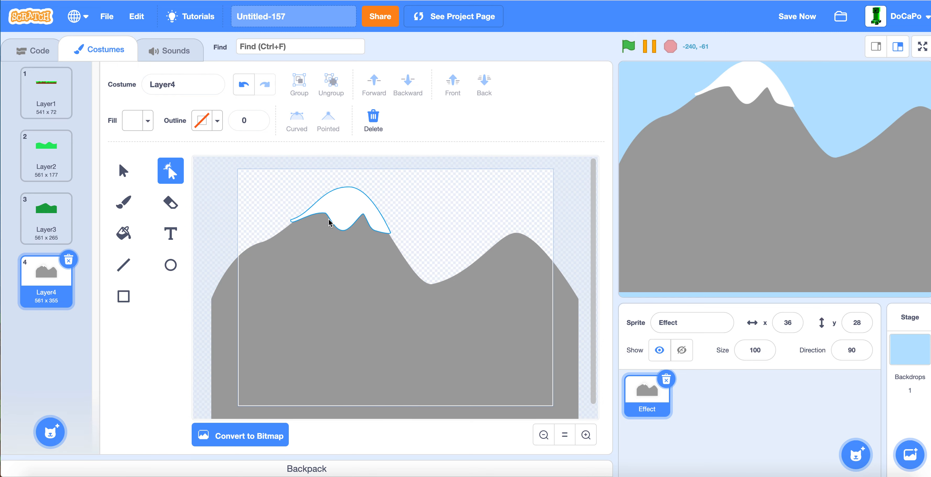
Start the Effect sprite's code with a green-flag event and a forever loop, and save the project
click(36, 50)
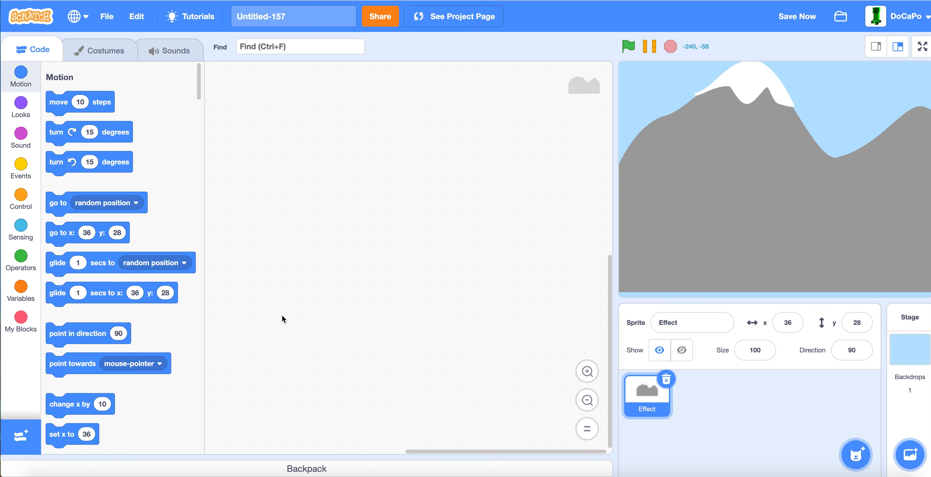
click(19, 167)
drag(81, 115, 253, 96)
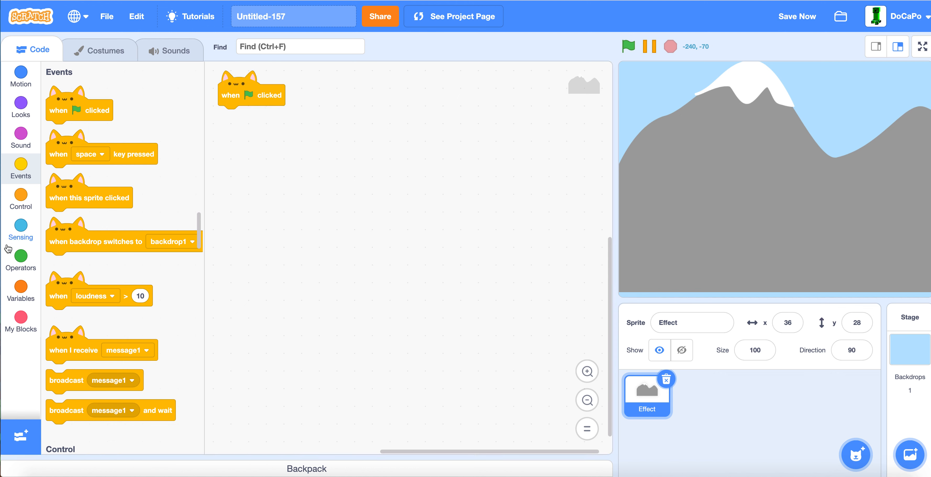
click(33, 206)
drag(58, 197, 230, 139)
click(792, 22)
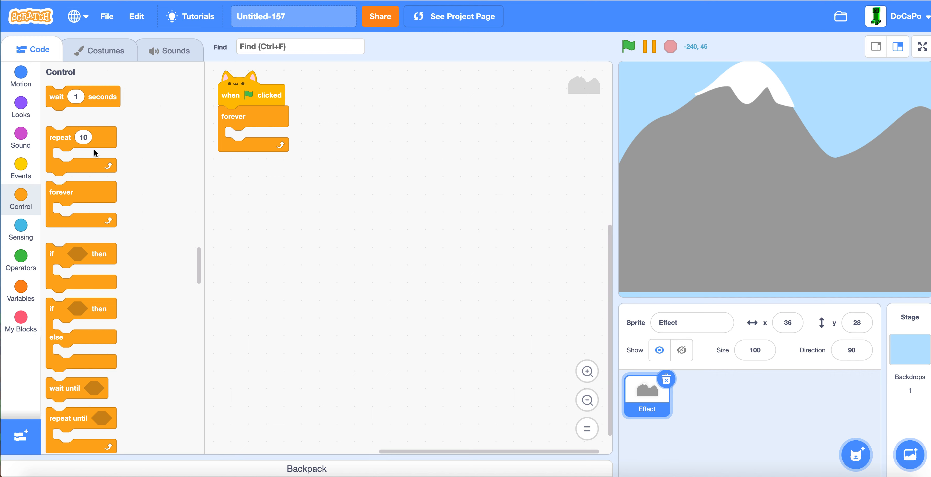
Replace the forever loop with a repeat 4 loop and add a hide block above it
drag(269, 118, 279, 148)
click(20, 104)
scroll(63, 284, down, 8)
drag(60, 260, 148, 208)
drag(68, 296, 239, 117)
Fill the repeat loop with a create clone of myself block followed by next costume
click(27, 194)
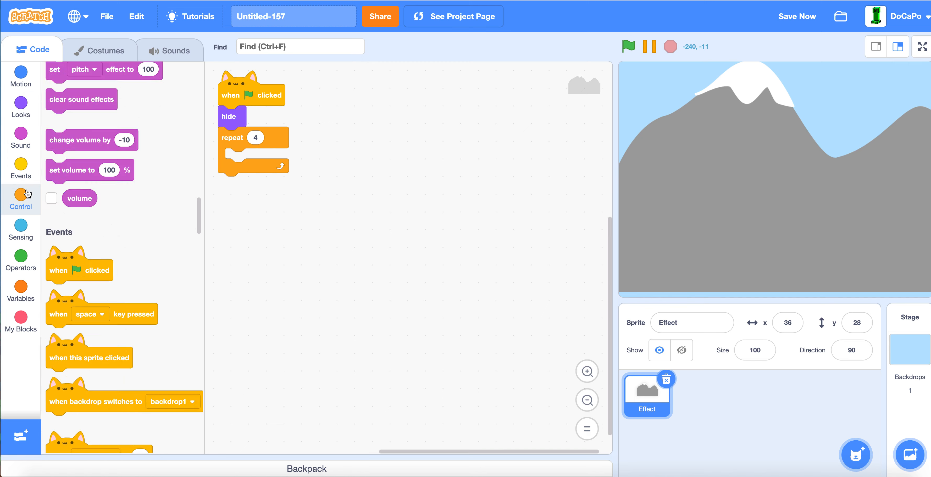
scroll(132, 327, down, 5)
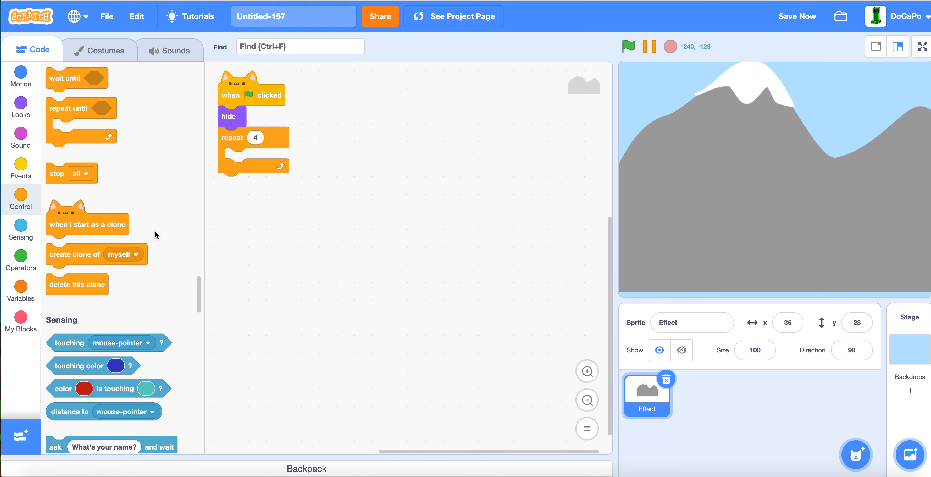
drag(143, 253, 318, 159)
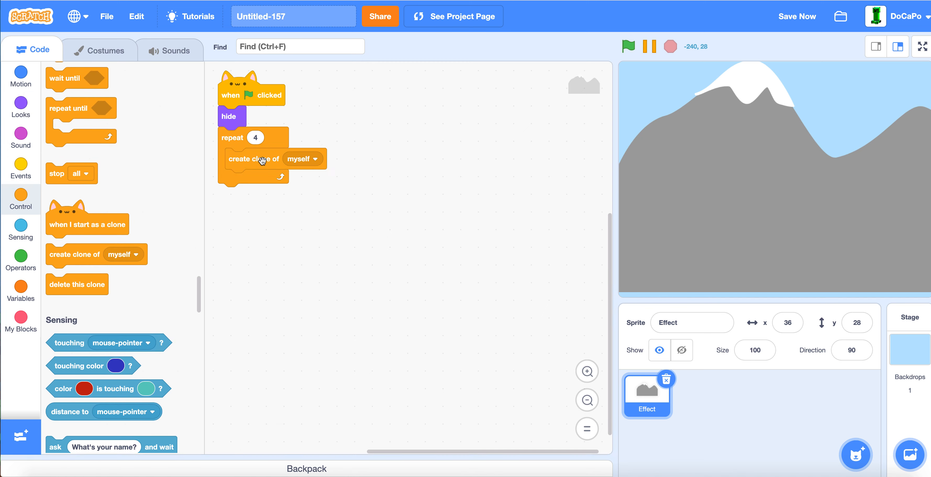
click(21, 105)
drag(80, 255, 262, 176)
Add a switch costume to Layer1 block between the hide block and the repeat loop
drag(75, 231, 247, 141)
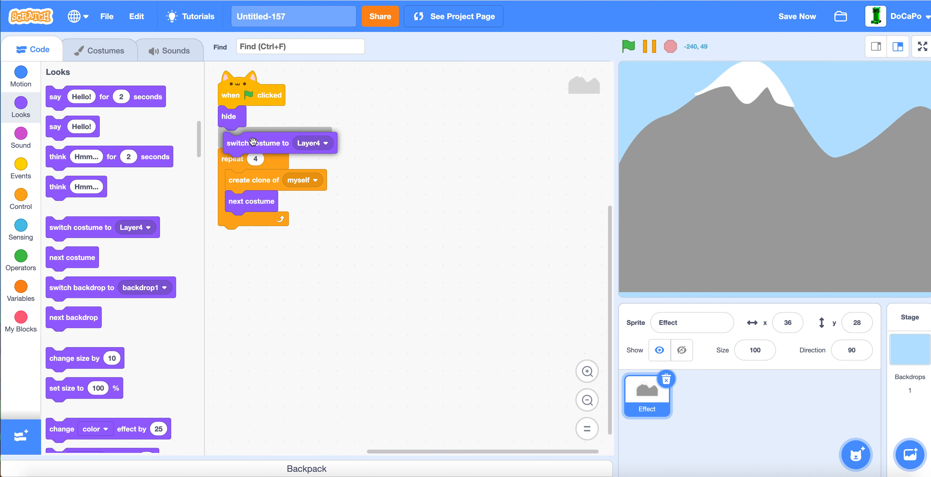
click(307, 138)
click(287, 194)
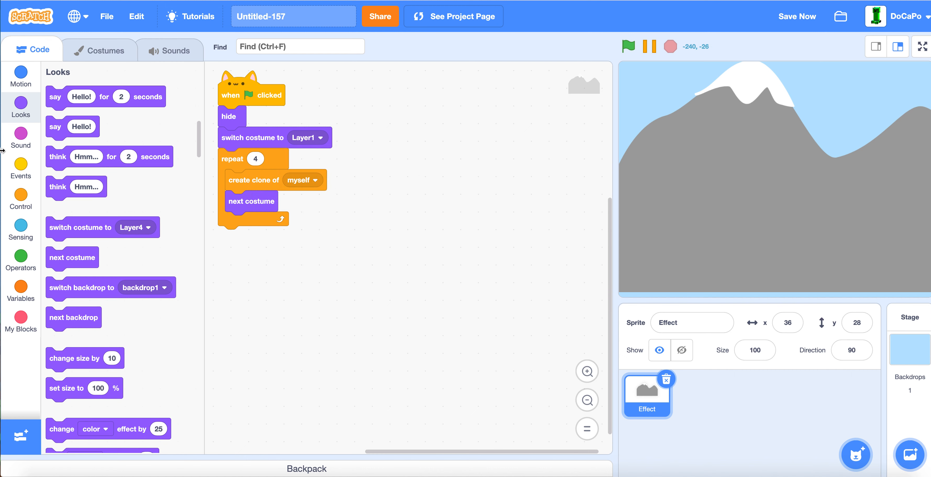
Add a separate when I start as a clone event and clean up the blocks in the workspace
click(11, 193)
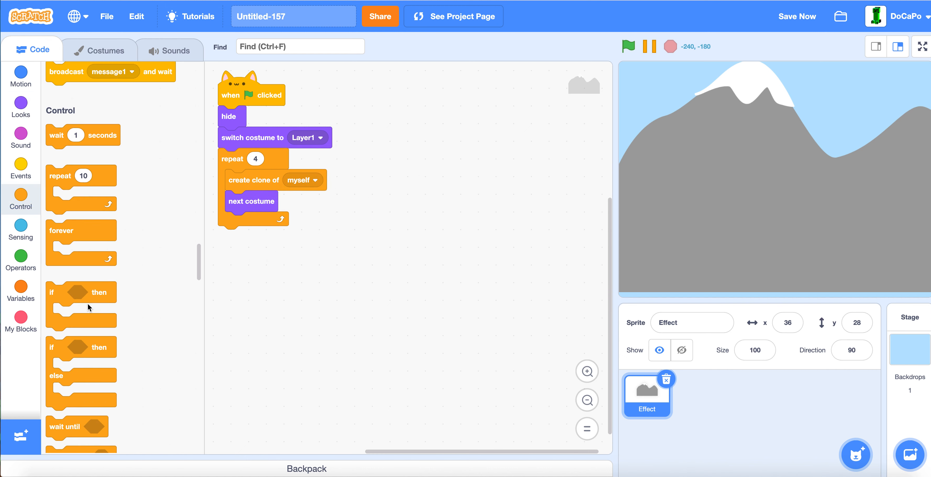
scroll(87, 304, down, 5)
drag(67, 181, 421, 134)
right_click(412, 181)
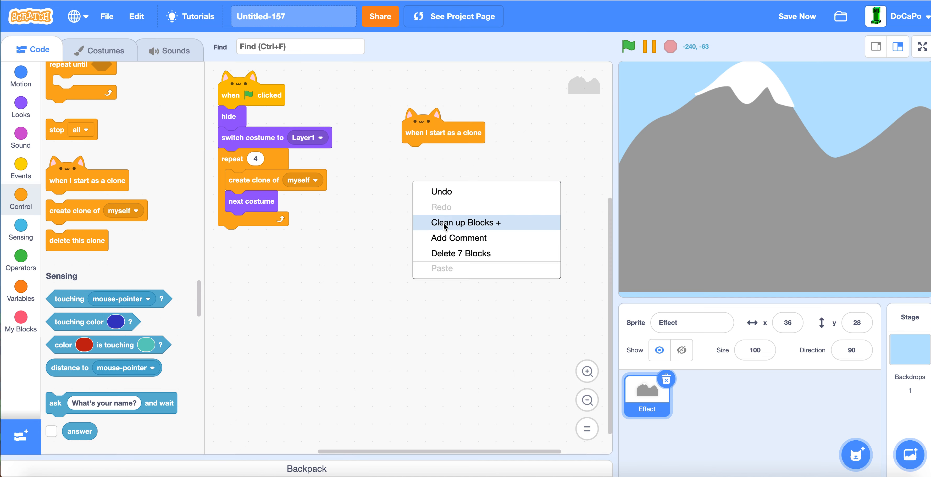
click(446, 223)
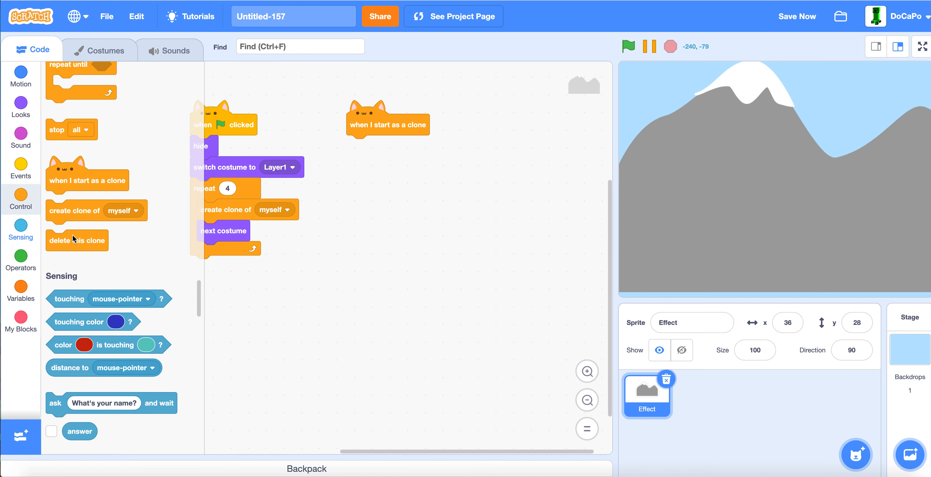
Attach a show block under the when I start as a clone event
scroll(100, 244, up, 5)
scroll(99, 244, up, 15)
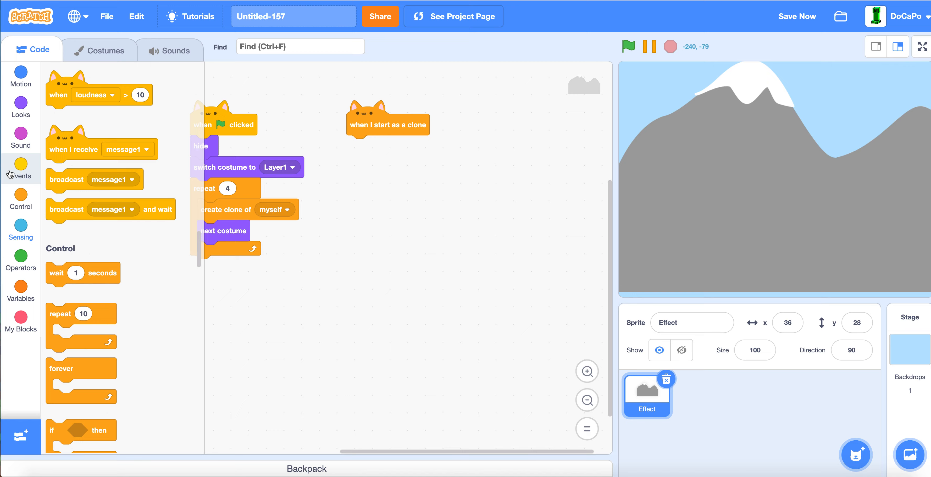
scroll(209, 403, down, 3)
scroll(67, 343, down, 7)
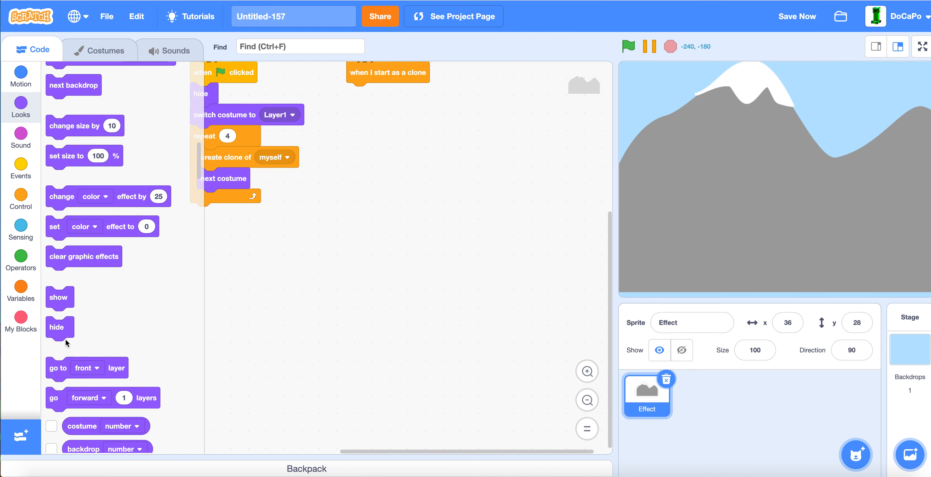
mouse_move(58, 297)
mouse_down()
mouse_move(387, 94)
mouse_move(360, 94)
mouse_up()
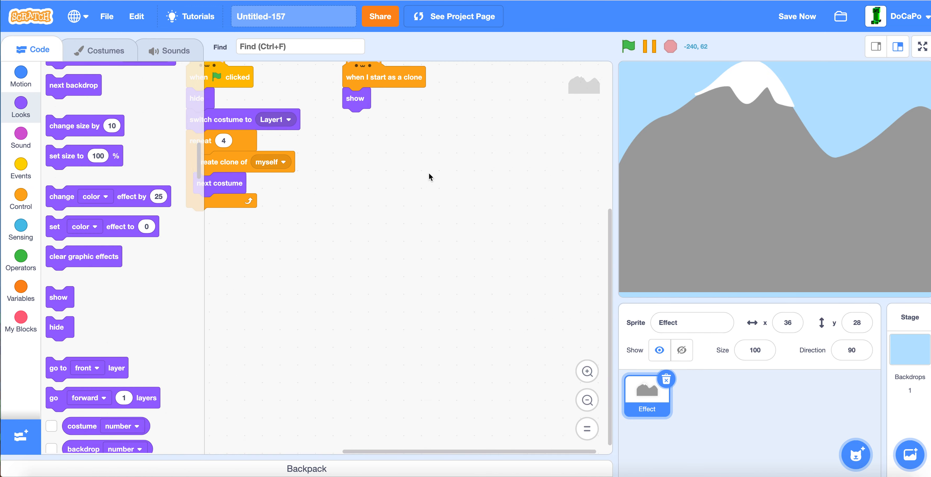
Add a forever loop containing an if-then-else block below the clone script's show block
click(20, 197)
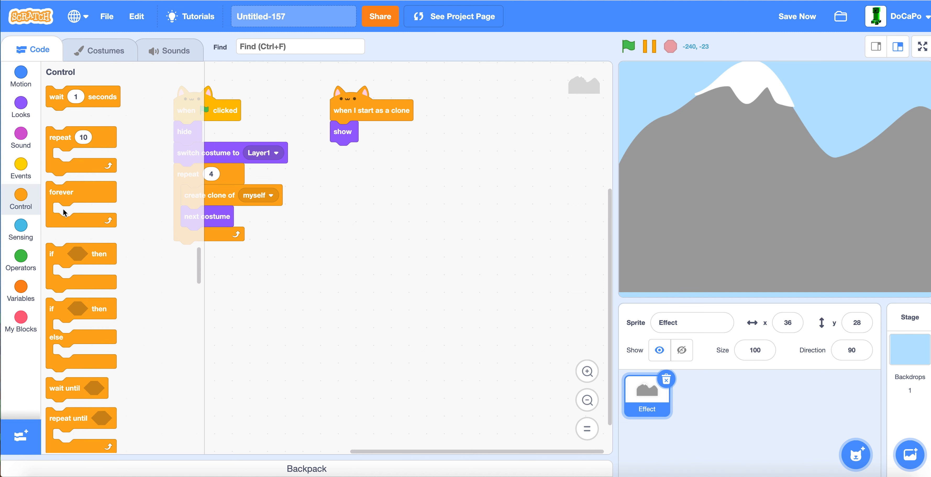
click(63, 192)
drag(64, 192, 367, 157)
drag(52, 309, 343, 174)
click(69, 197)
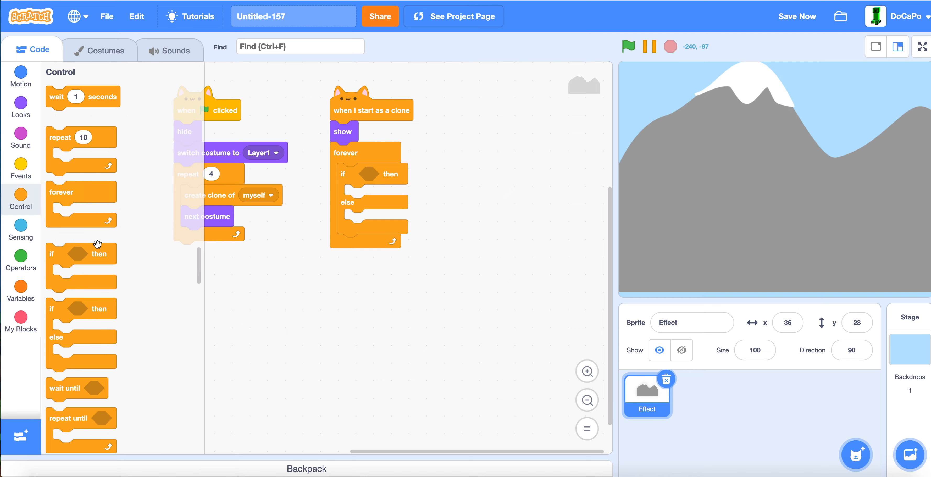
Build the comparison costume number = 1 and set it as the if-then-else condition
click(6, 245)
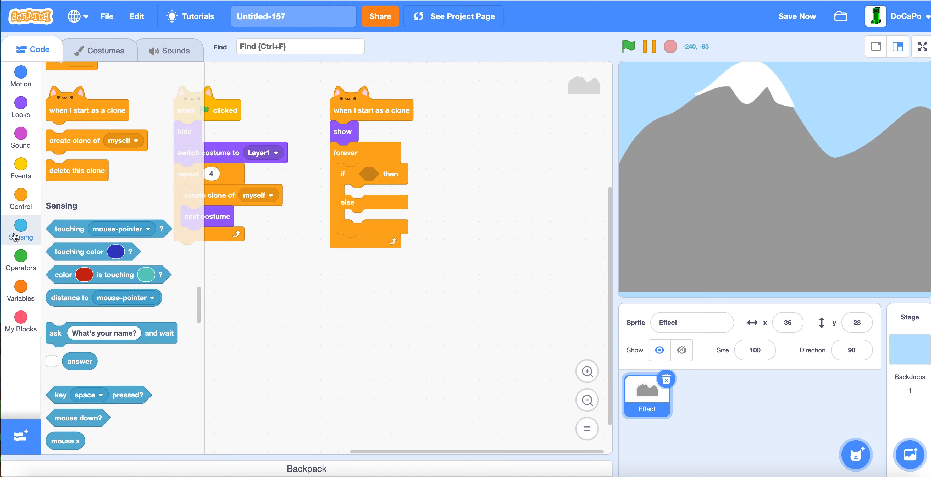
click(33, 118)
scroll(100, 251, down, 5)
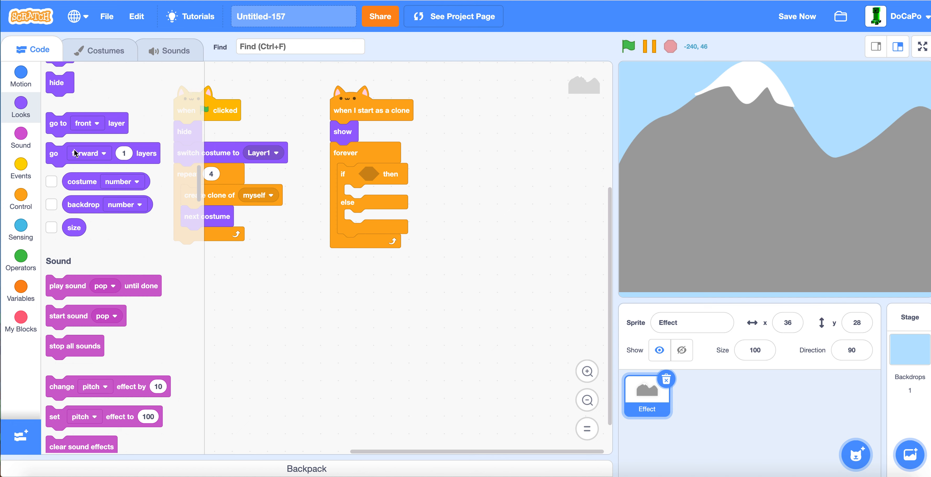
scroll(75, 153, up, 2)
mouse_move(83, 227)
mouse_down()
mouse_move(305, 279)
mouse_move(349, 269)
mouse_up()
click(20, 267)
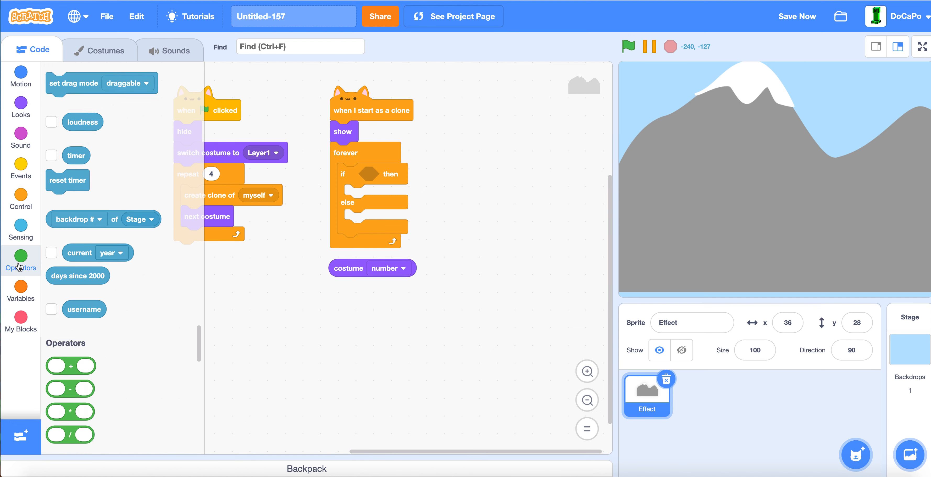
drag(81, 285, 451, 304)
drag(353, 268, 496, 304)
click(538, 299)
text(1)
key(Return)
drag(430, 301, 368, 177)
Put a go to front layer block in the condition's then branch
click(21, 108)
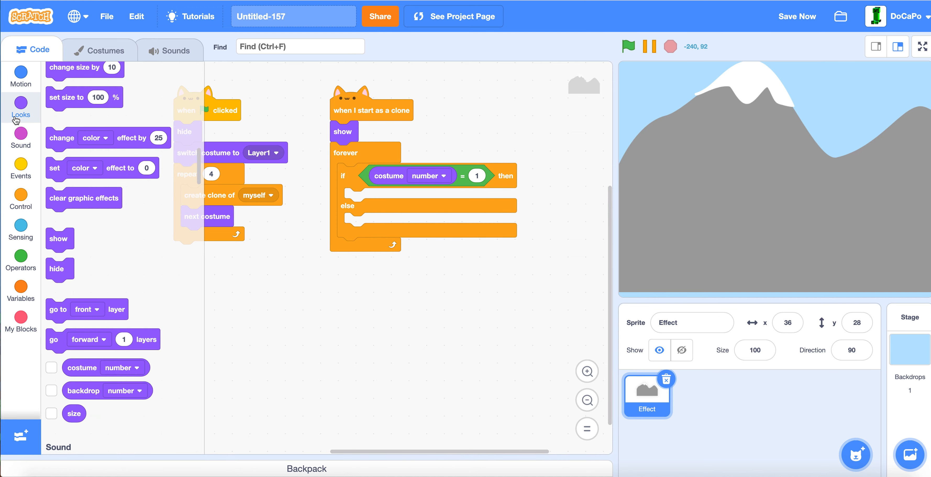
scroll(96, 329, down, 5)
scroll(96, 329, down, 2)
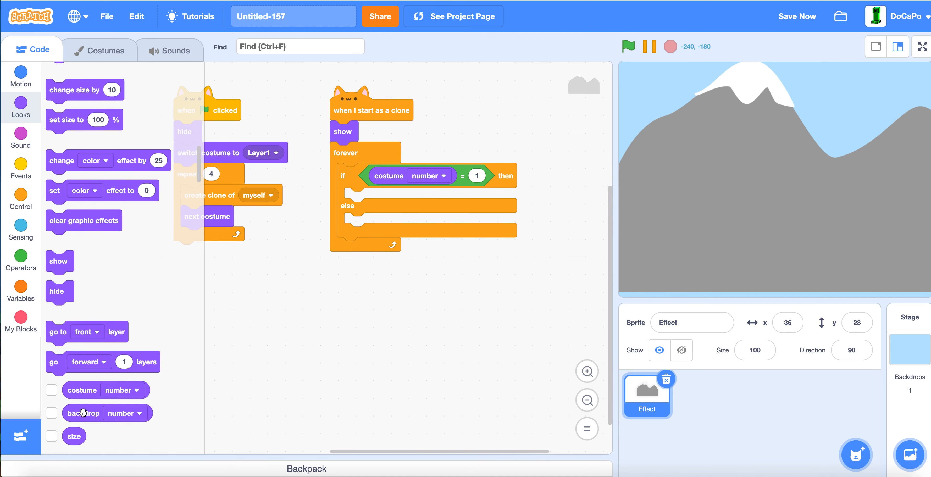
drag(76, 334, 374, 201)
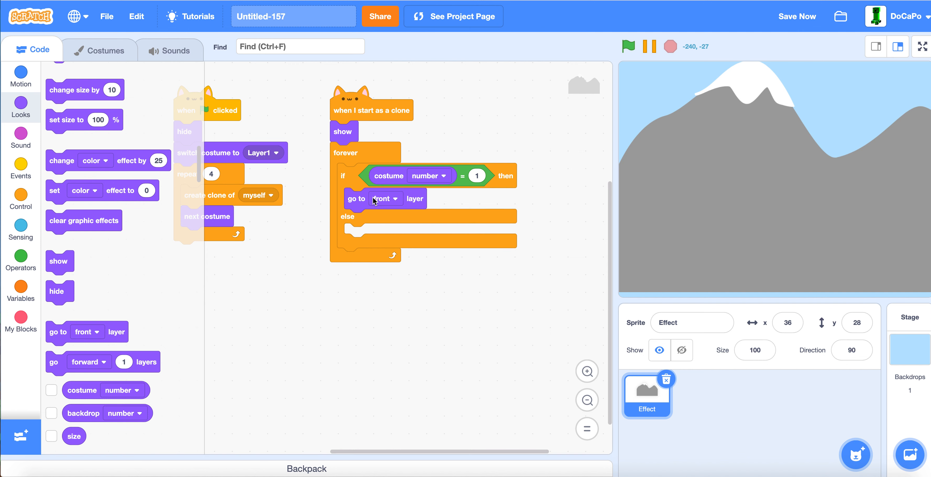
Nest a copy of the costume number = 1 conditional in its else branch and set the copy's comparison value to 2
right_click(353, 176)
click(380, 188)
click(425, 289)
drag(426, 287, 367, 242)
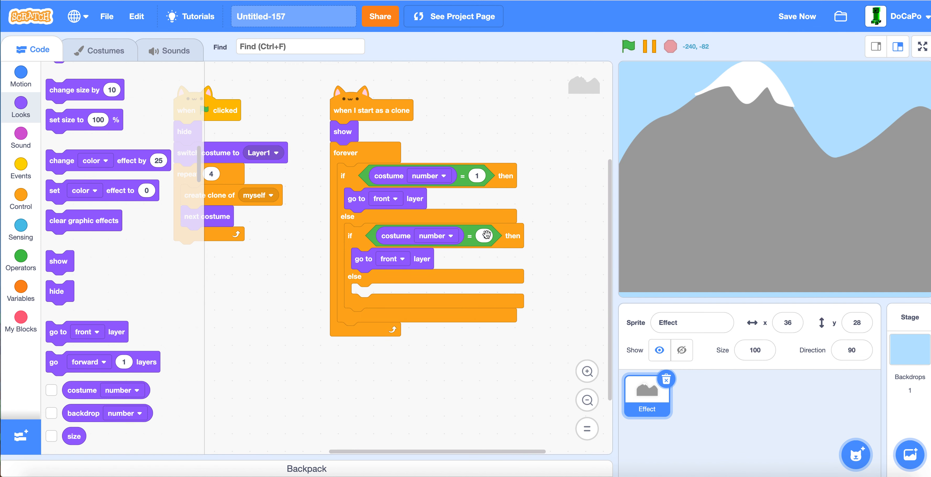
text(2)
click(466, 346)
Replace the go to front layer block in the costume 2 branch with a go backward 1 layers block
drag(69, 371, 102, 297)
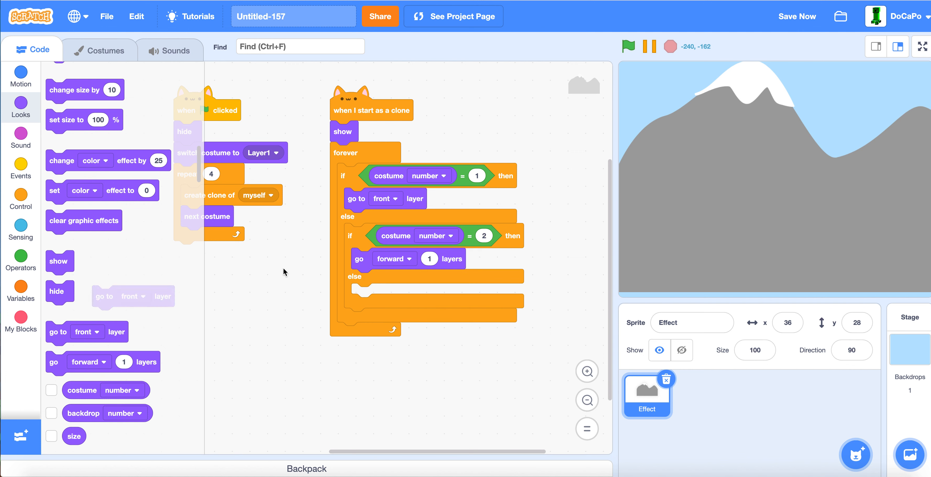
click(394, 259)
click(373, 329)
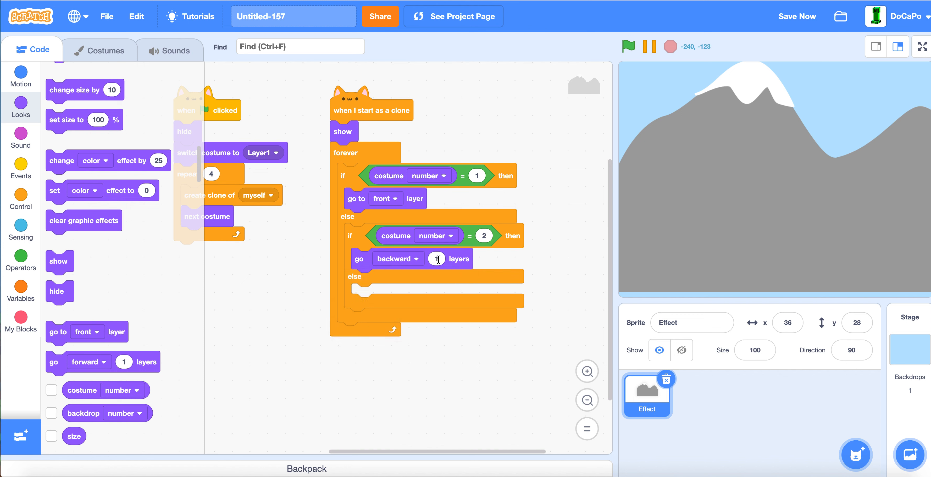
Nest a copy of the costume 2 conditional in its else branch, set for costume number 3 and go backward 2 layers
right_click(352, 236)
click(369, 247)
click(362, 294)
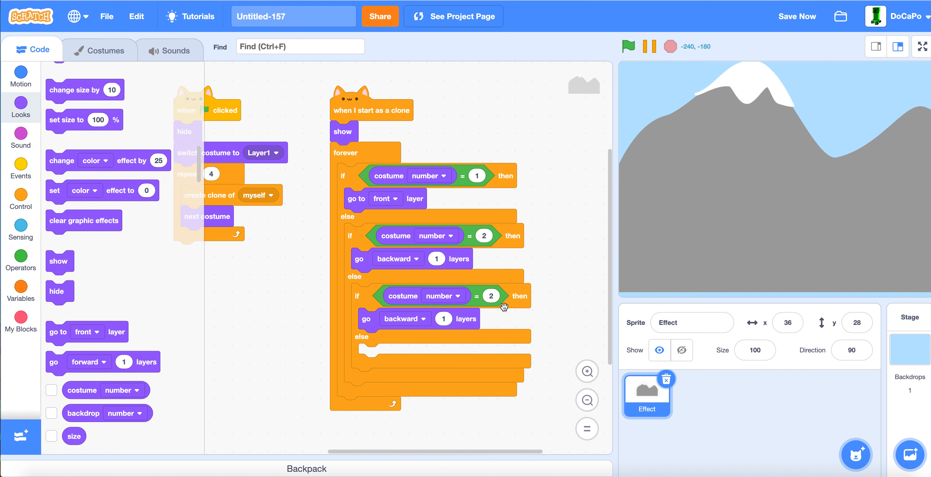
drag(500, 325, 478, 212)
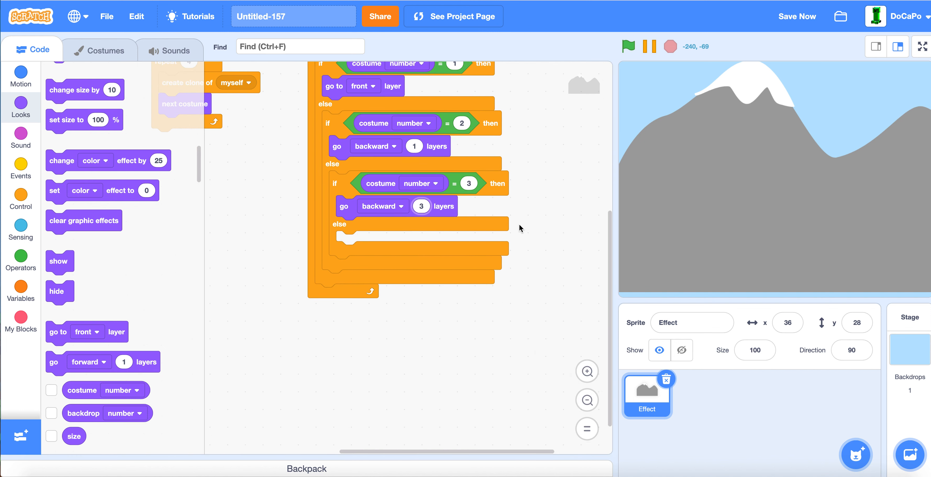
Nest a copy of the costume 3 conditional in its else branch and set the copy's comparison value to 4
right_click(336, 184)
click(367, 198)
click(467, 311)
drag(597, 320, 477, 241)
mouse_move(350, 234)
mouse_down()
mouse_move(353, 275)
mouse_move(349, 247)
mouse_up()
text(4)
click(546, 251)
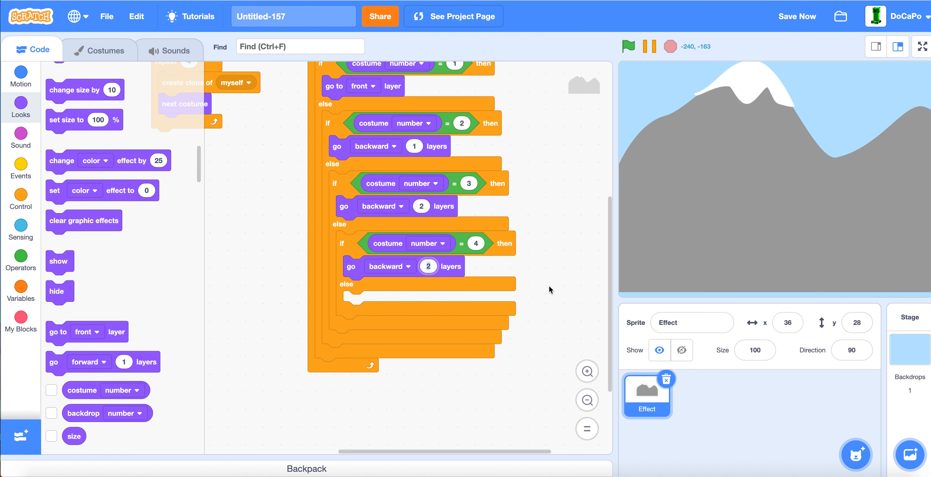
Replace the go backward block in the costume 4 branch with a go to back layer block
click(565, 304)
drag(370, 272, 150, 294)
drag(62, 334, 377, 263)
click(392, 267)
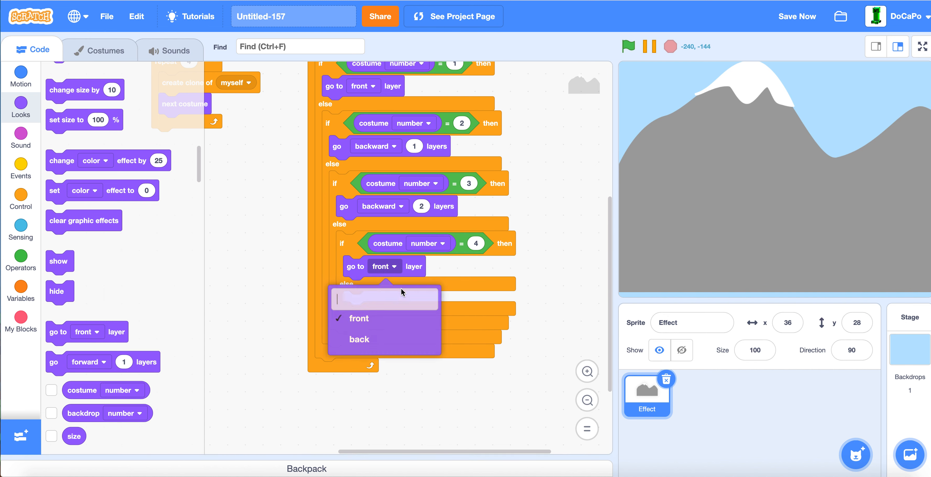
click(388, 338)
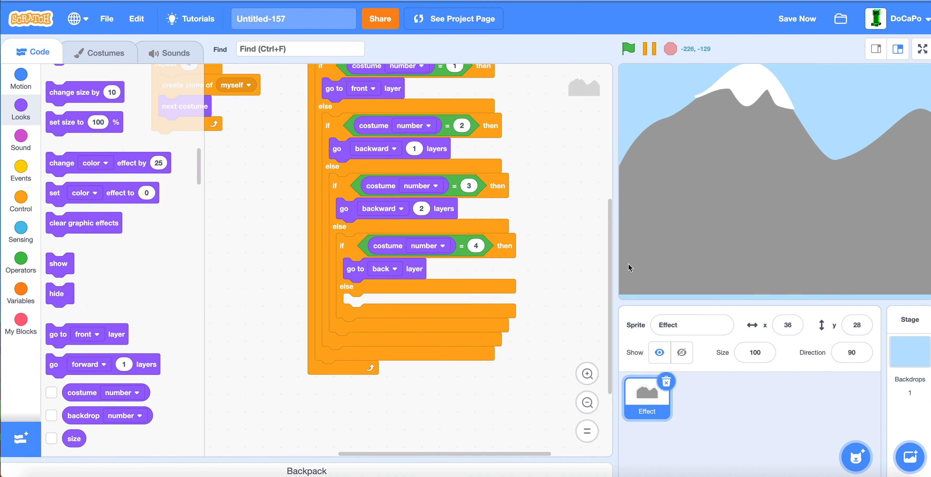
Run the project in full screen to check the layering of the clones, and return to the editor
scroll(578, 257, up, 2)
scroll(515, 199, up, 5)
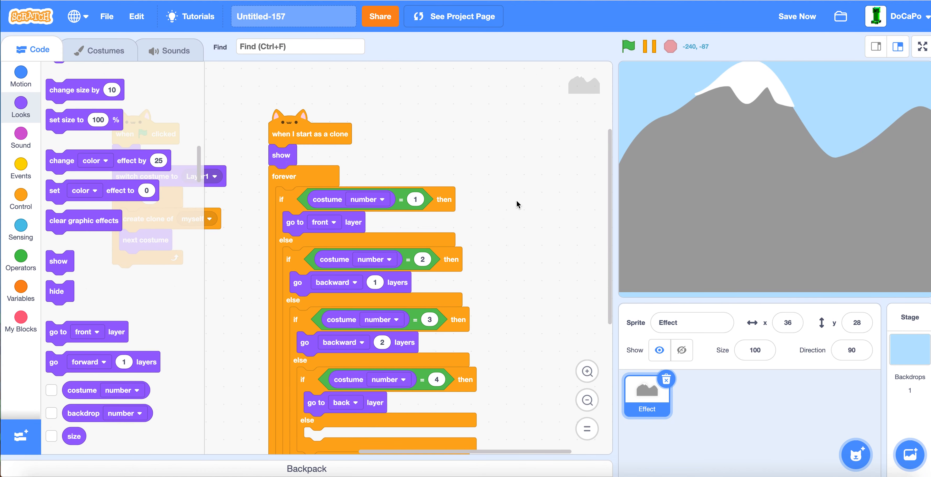
scroll(516, 199, down, 2)
click(927, 48)
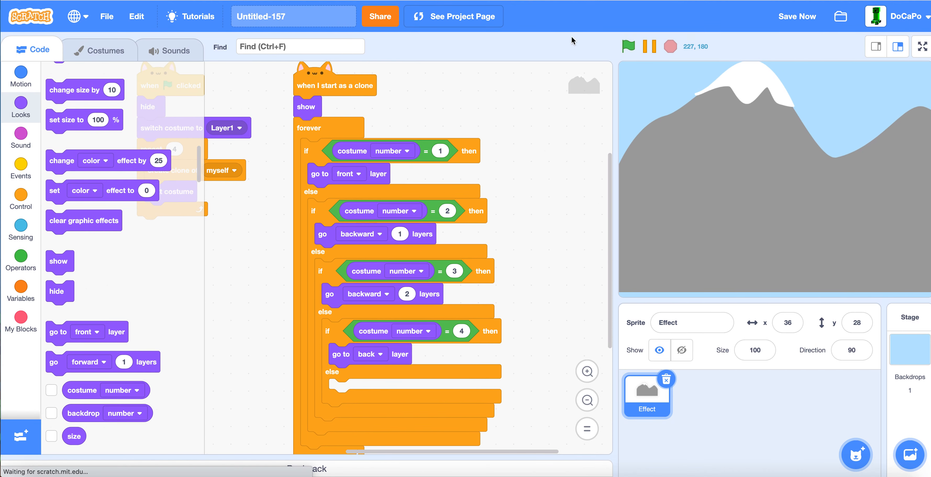
click(184, 18)
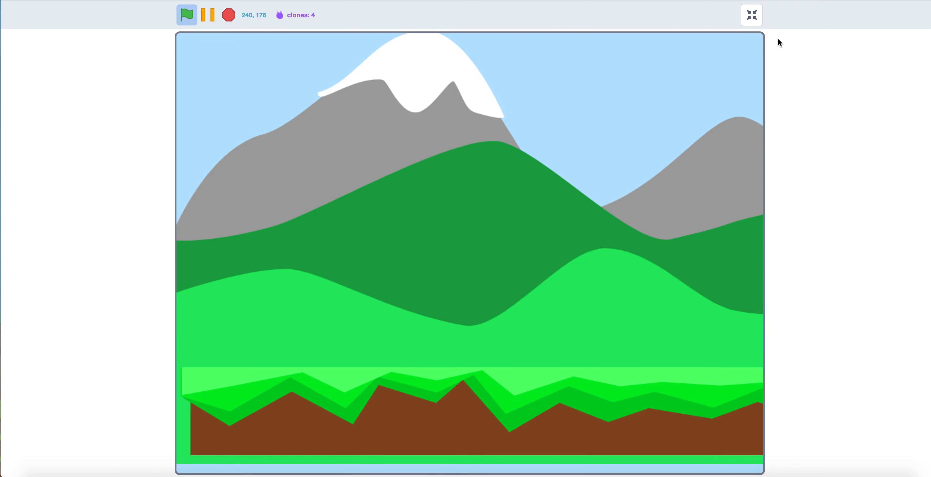
click(750, 26)
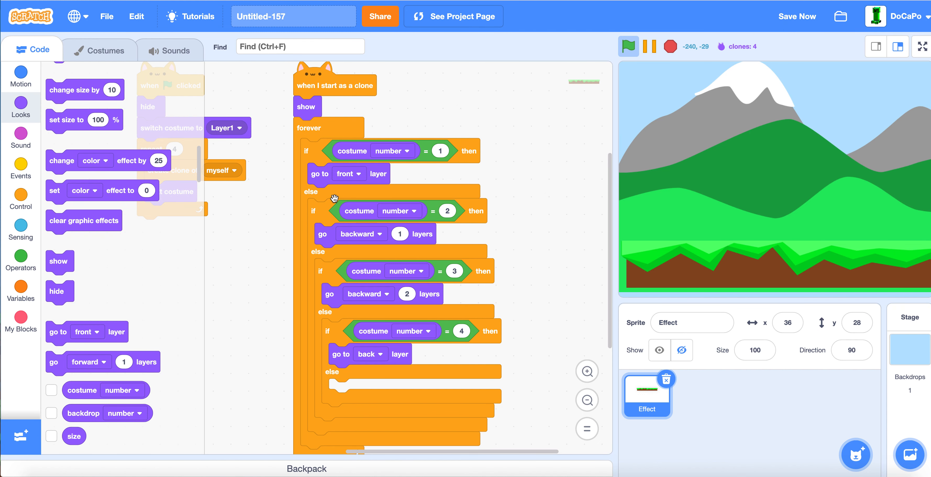
Insert a go to x: 0 y: 0 block directly under the when flag clicked event
click(21, 76)
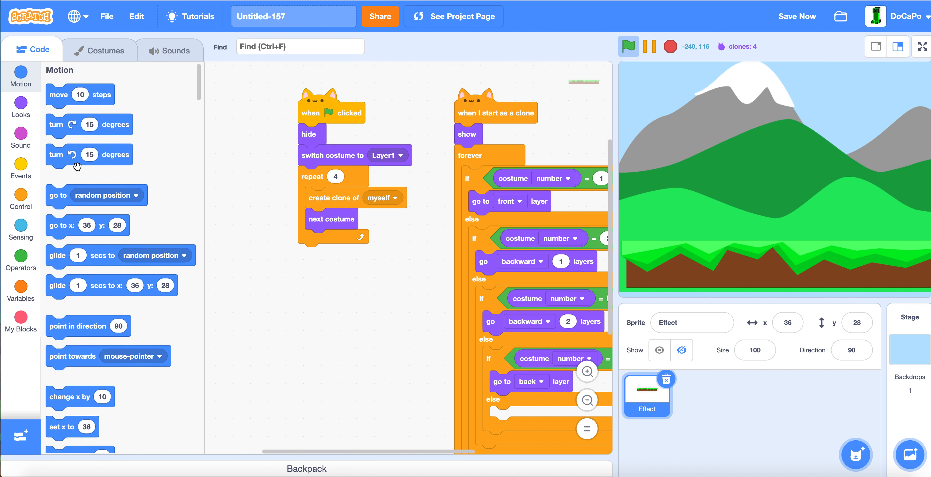
drag(68, 228, 327, 134)
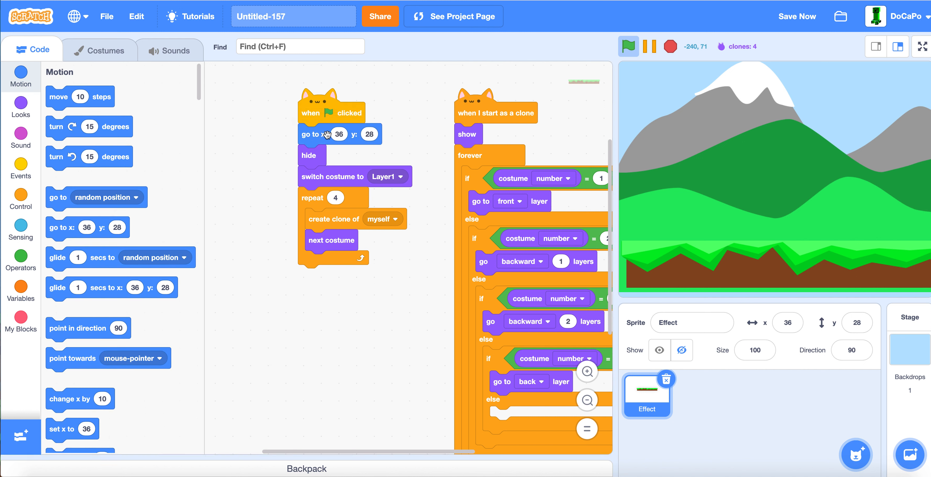
click(339, 134)
text(0)
click(369, 134)
text(0)
Run the project in full screen to check the scene's position, return to the editor and stop the project
click(923, 46)
click(192, 18)
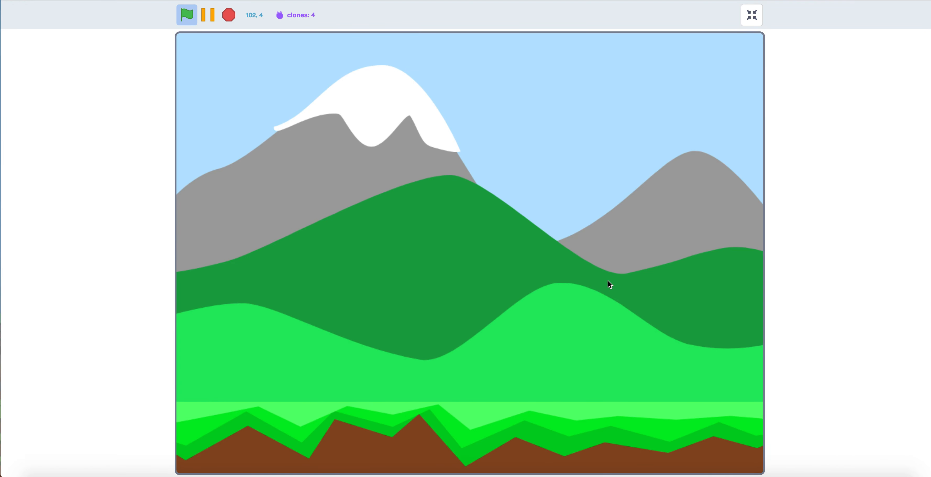
click(759, 27)
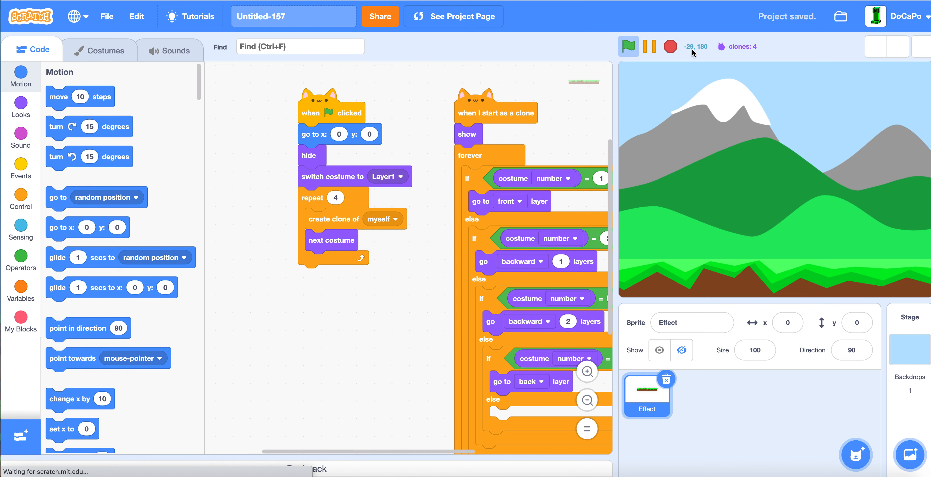
click(671, 46)
Insert a go to x: 0 y: 0 block above the go to front layer block in the costume 1 branch
scroll(354, 300, down, 1)
scroll(354, 300, right, 6)
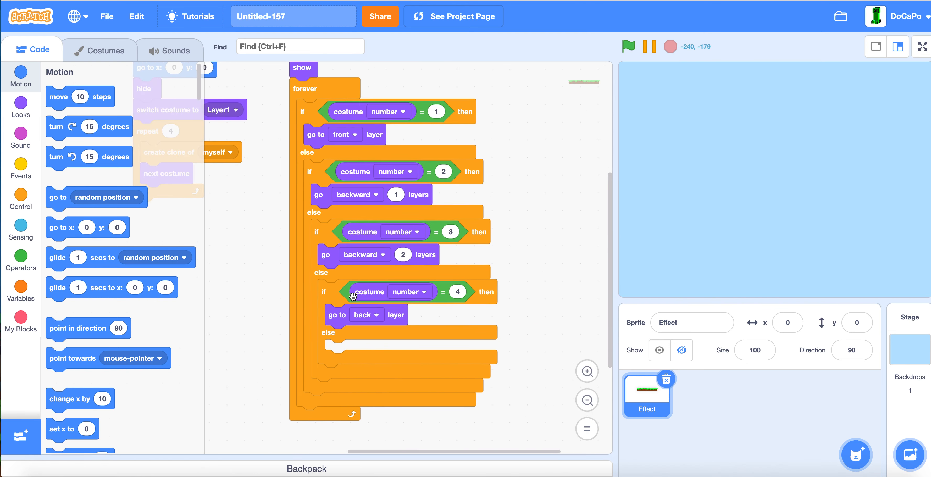
scroll(116, 325, down, 5)
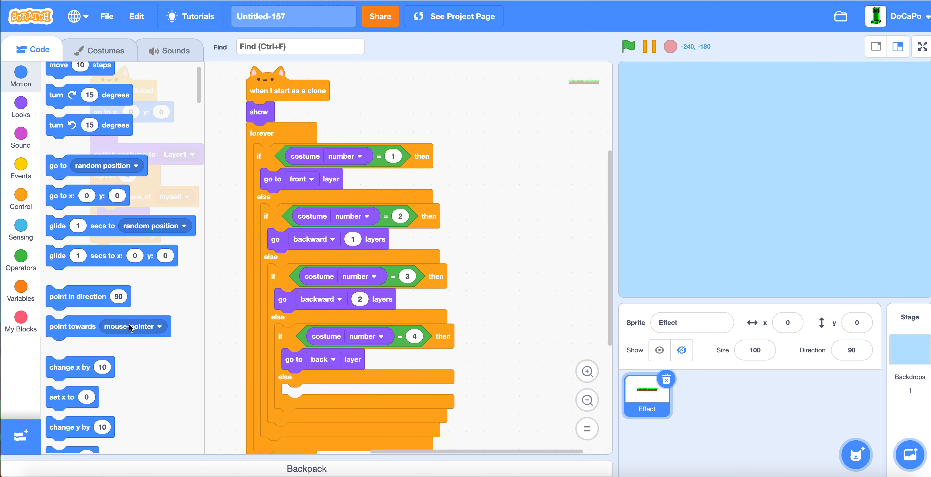
scroll(122, 319, up, 6)
drag(56, 231, 294, 177)
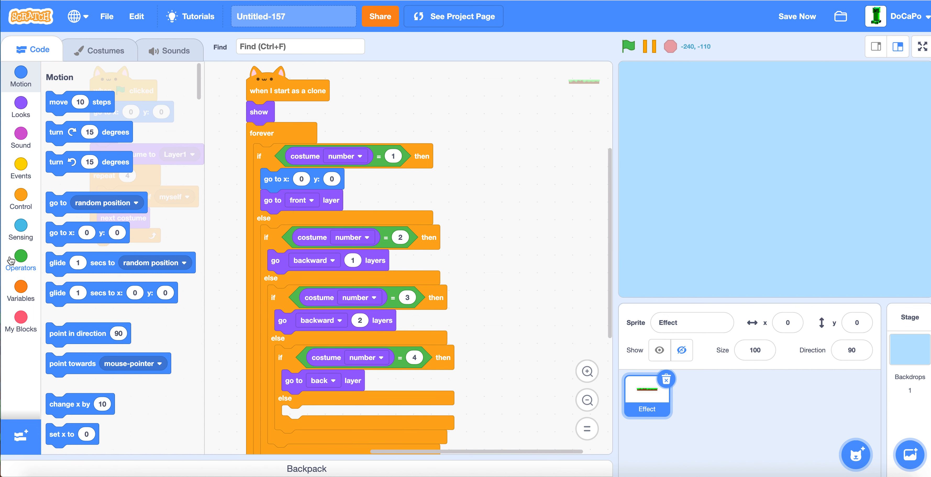
Put a multiplication operator into both the x and y inputs of the costume 1 branch's go to block
click(13, 235)
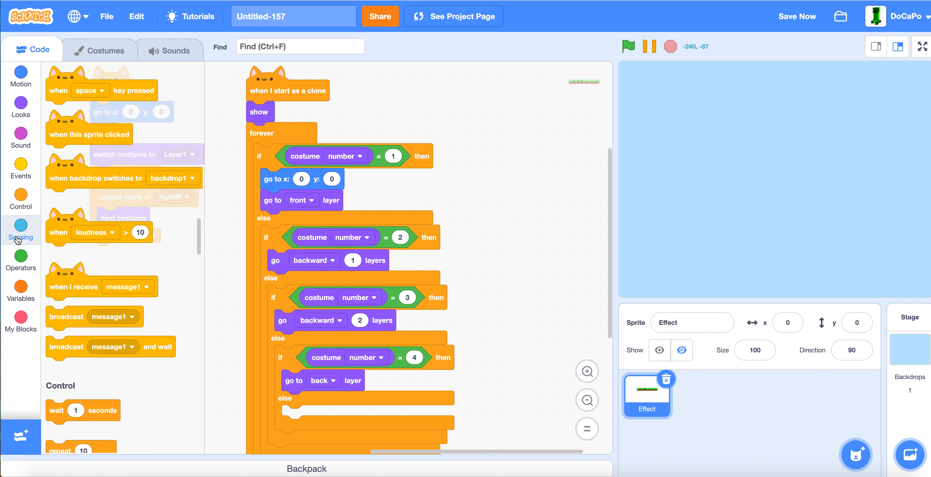
click(20, 170)
click(20, 255)
drag(71, 140, 307, 177)
right_click(300, 180)
click(325, 191)
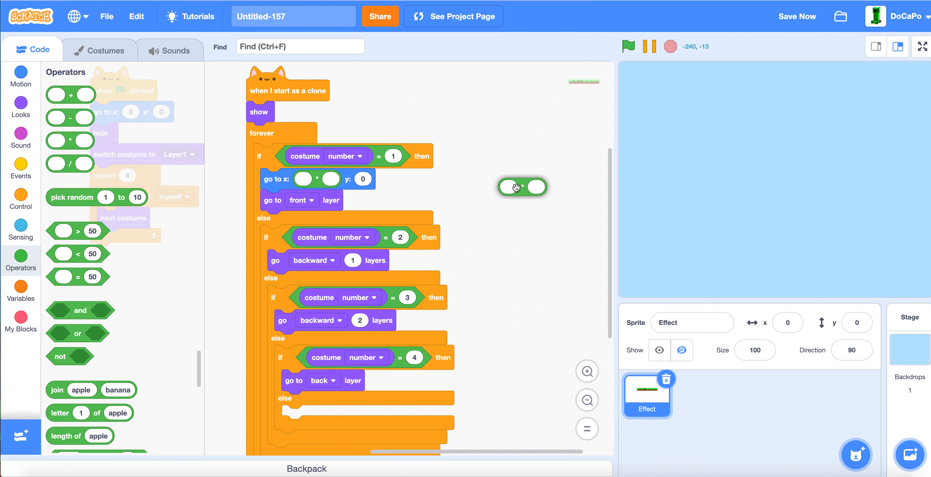
click(360, 184)
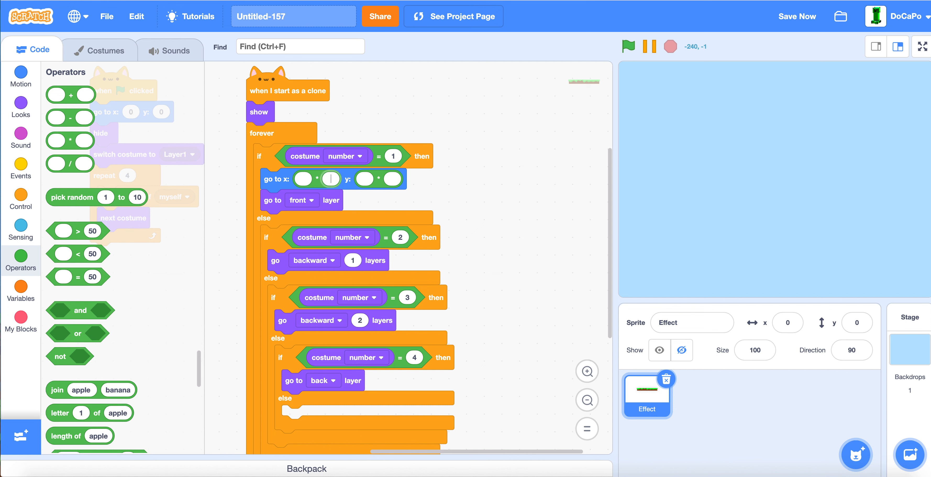
text(8)
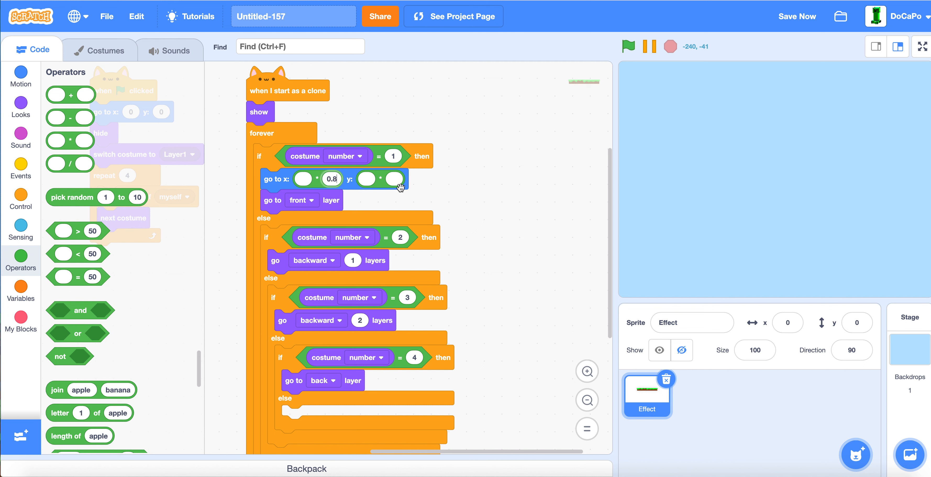
key(BackSpace)
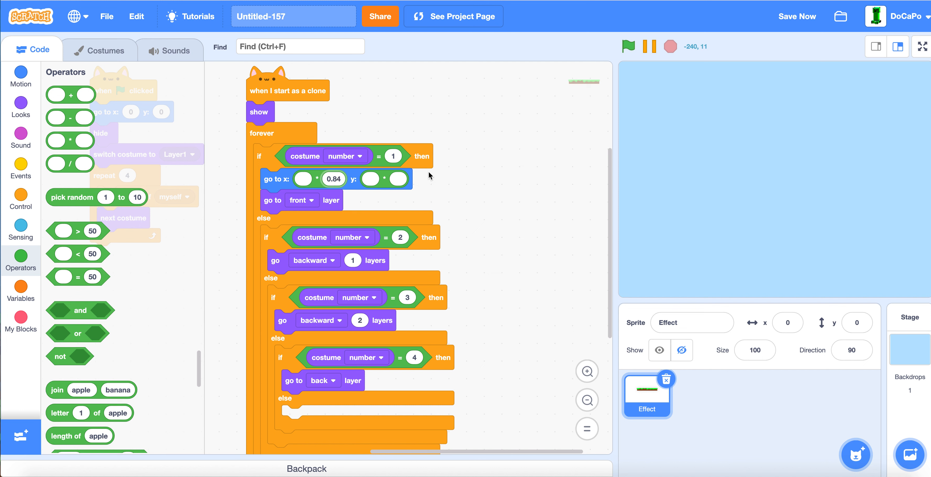
text(95)
click(461, 176)
Set the second factor of both the x and y multiplications in the costume 1 branch to 0.09
click(330, 180)
text(0.09)
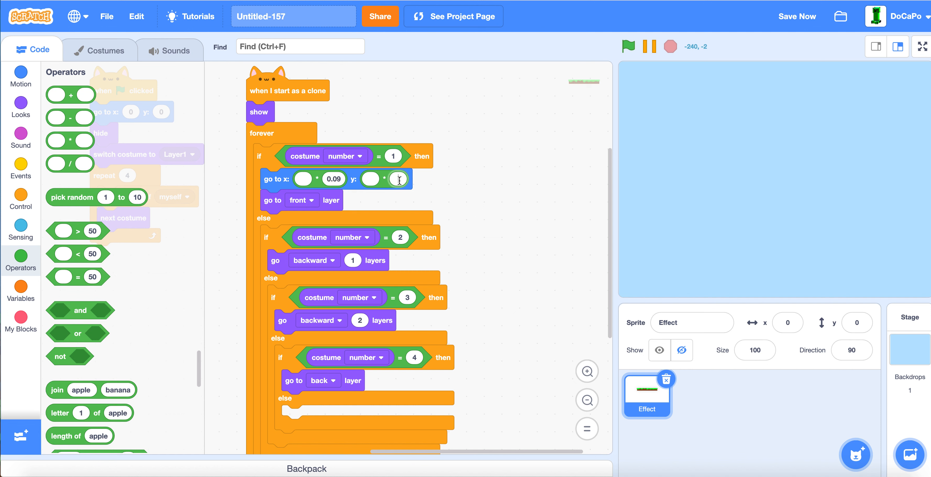
text(0.09)
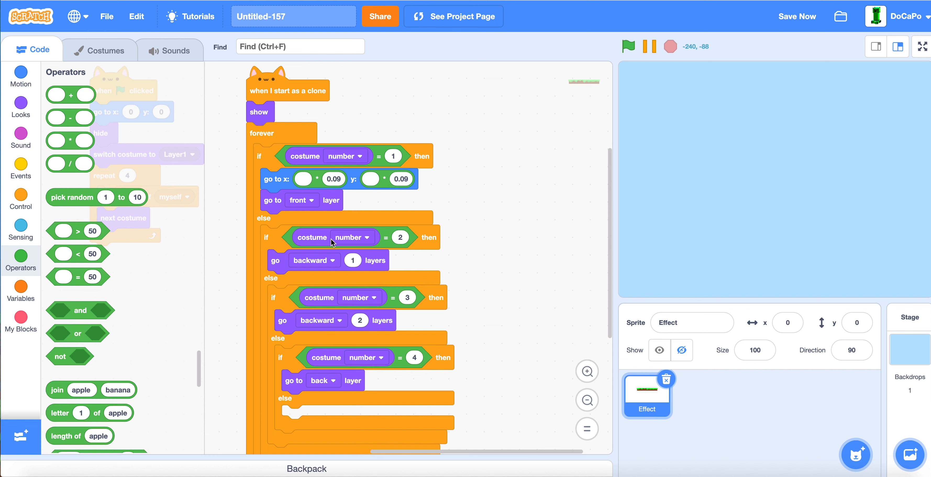
Put mouse x and mouse y as the first factors of the x and y multiplications in the costume 1 branch
click(21, 229)
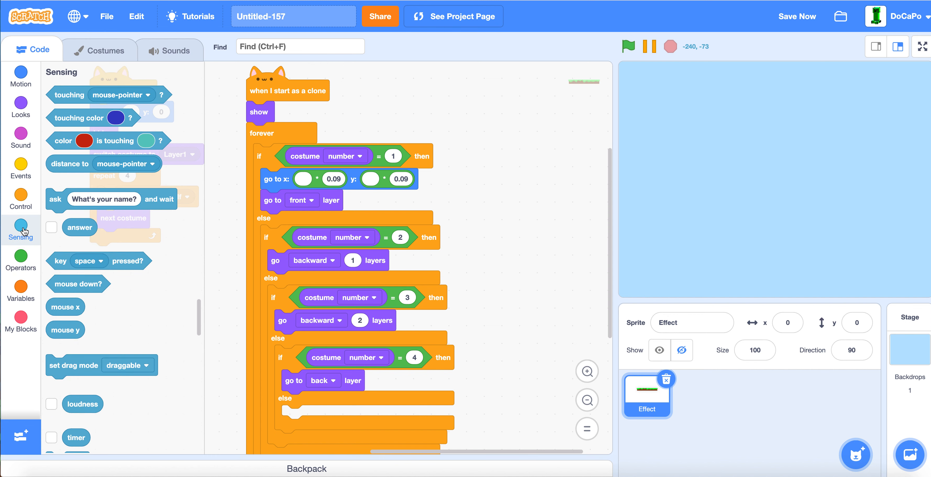
drag(57, 300, 307, 179)
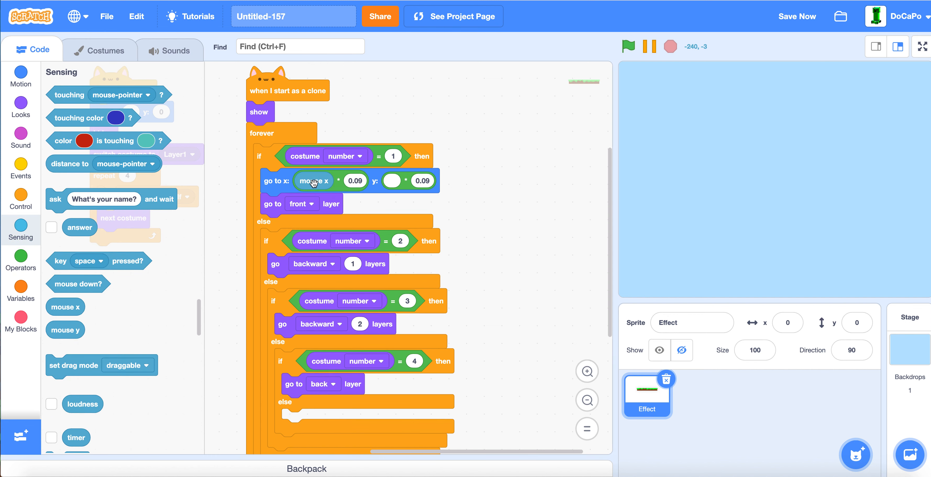
scroll(175, 328, down, 2)
drag(72, 305, 412, 191)
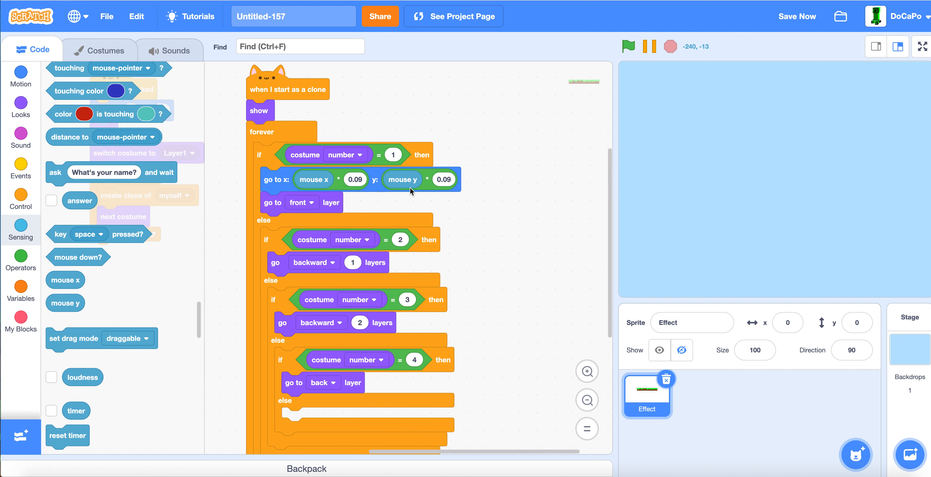
Place a copy of the mouse-based go to block below go backward 1 layers, discarding the copied go to front layer block
scroll(411, 191, down, 3)
right_click(364, 119)
click(383, 133)
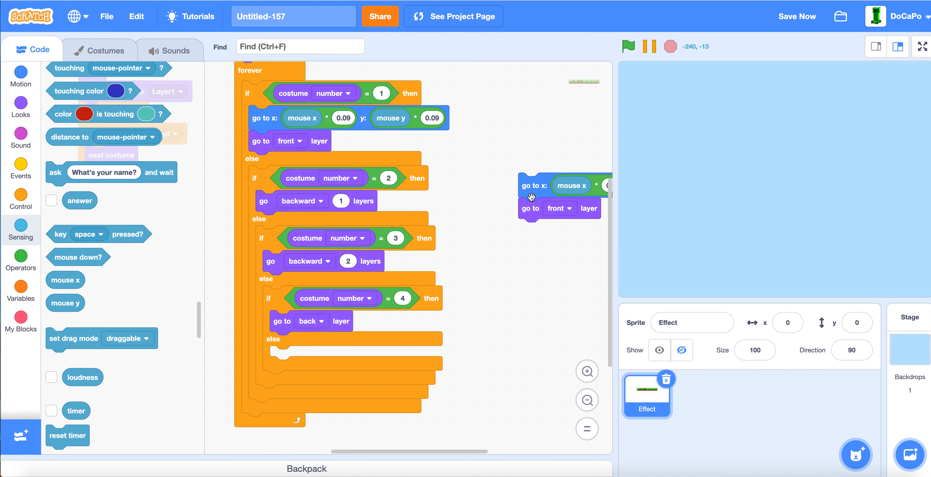
drag(529, 211, 172, 204)
drag(546, 190, 365, 218)
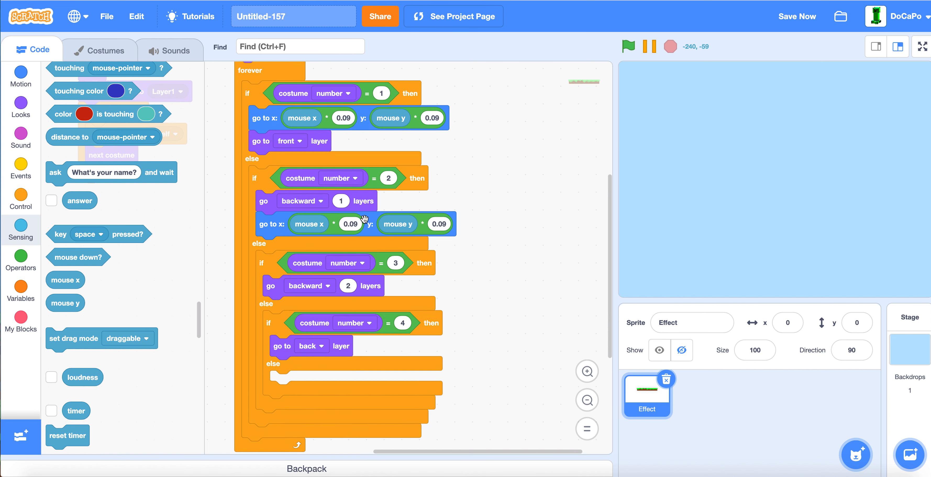
Set both the mouse x and mouse y multipliers in the costume 2 branch's go to block to 0.07
click(356, 222)
text(0)
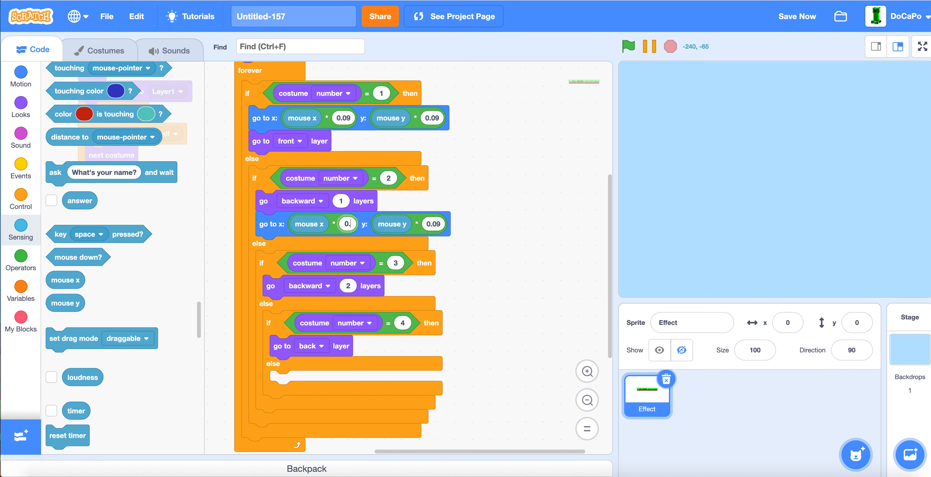
text(.0)
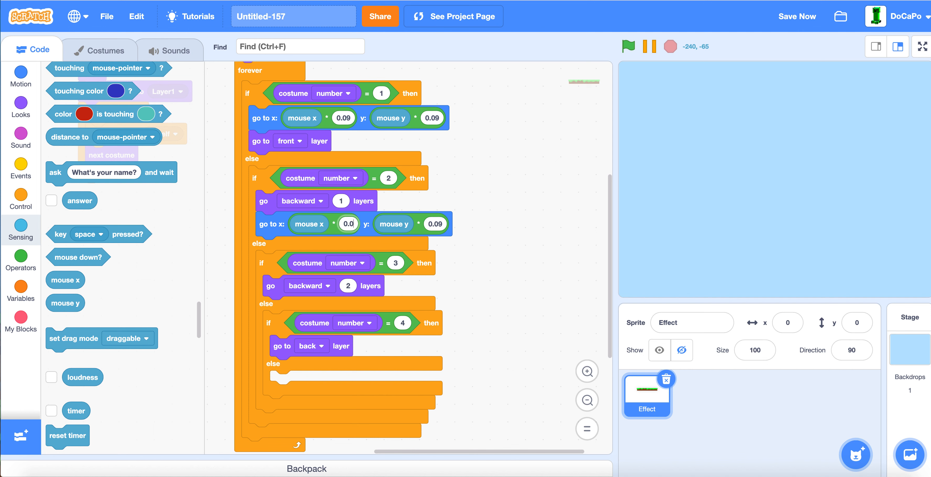
text(7)
click(438, 224)
text(0.0)
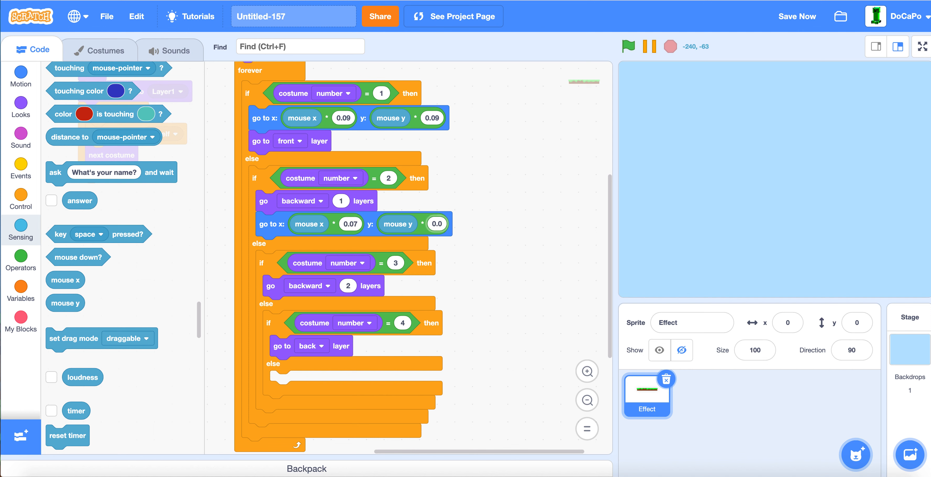
text(7)
click(498, 263)
Place a copy of the costume 2 branch's mouse-based go to block below go backward 2 layers in the costume 3 branch
scroll(326, 235, down, 2)
right_click(272, 203)
click(286, 212)
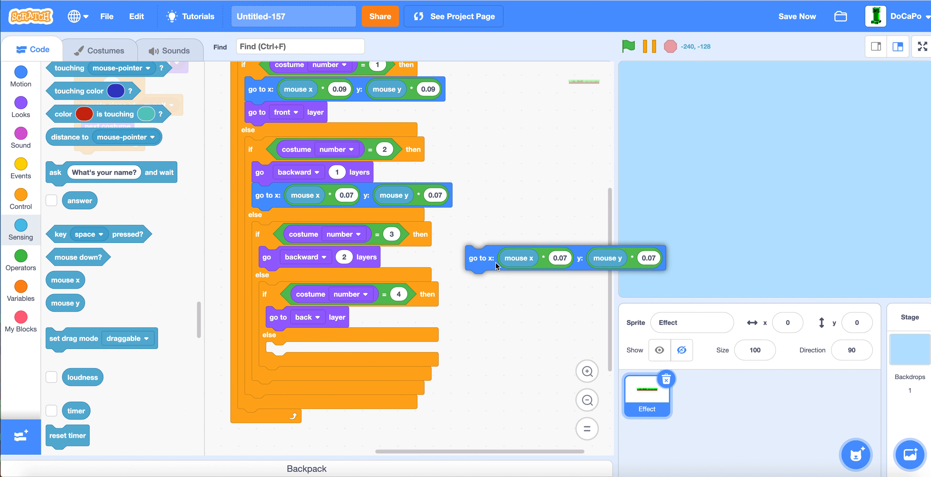
click(284, 268)
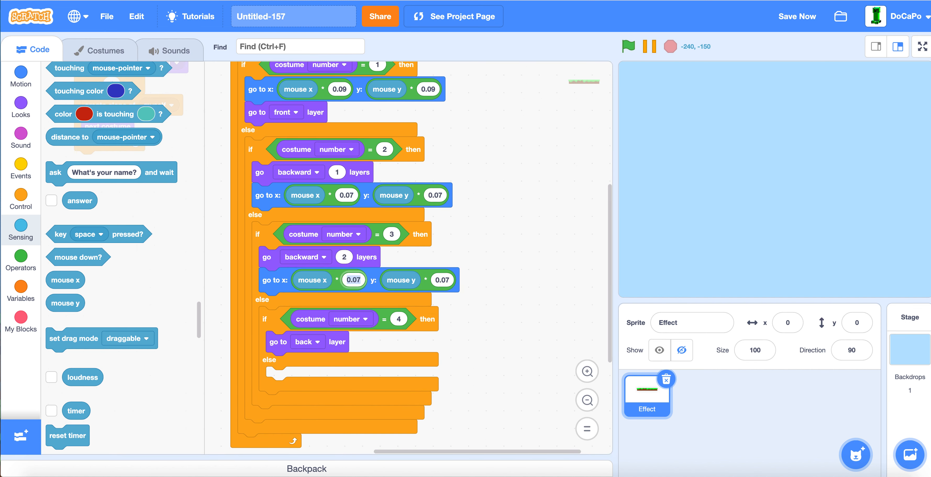
Set both the mouse x and mouse y multipliers in the costume 3 branch's go to block to 0.05
text(0.05)
click(450, 276)
text(0.0)
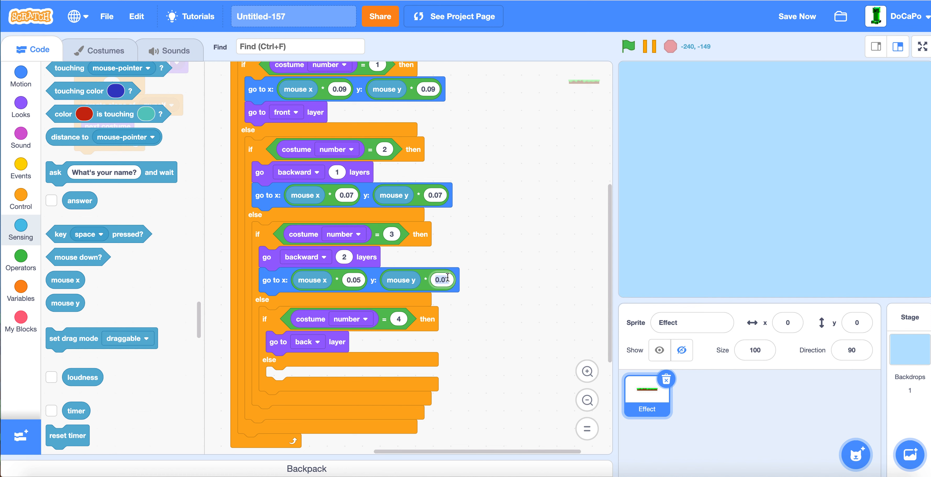
text(5)
click(507, 318)
Place a copy of the costume 3 branch's mouse-based go to block below go to back layer in the costume 4 branch
scroll(503, 268, down, 5)
right_click(314, 194)
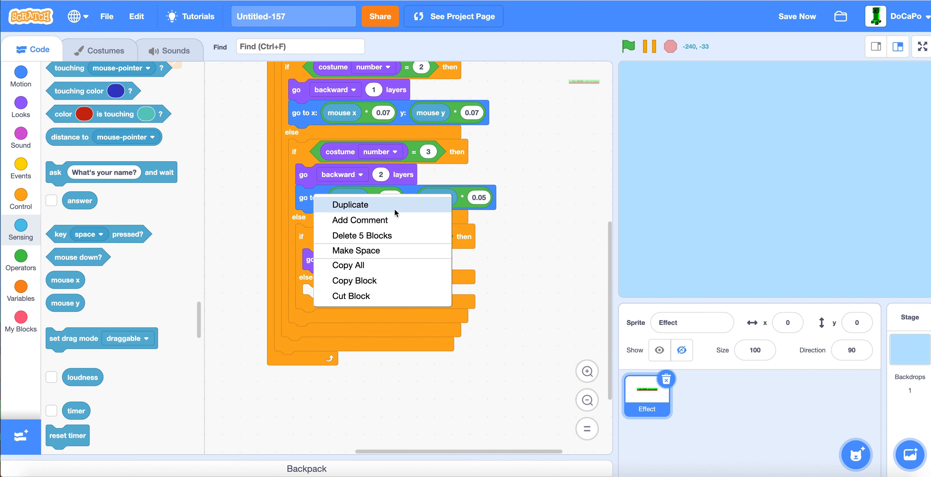
click(426, 214)
click(397, 283)
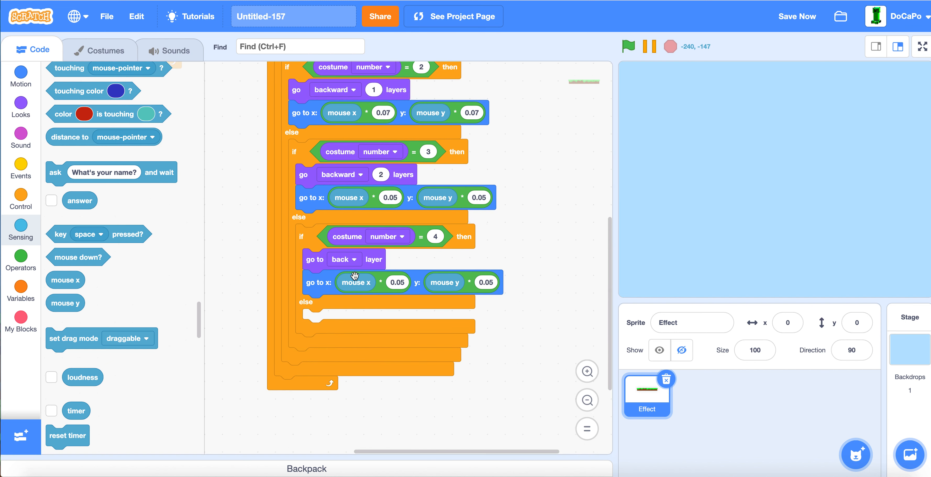
Set both the mouse x and mouse y multipliers in the costume 4 branch's go to block to 0.03, stopping the running project
click(398, 283)
text(0.0)
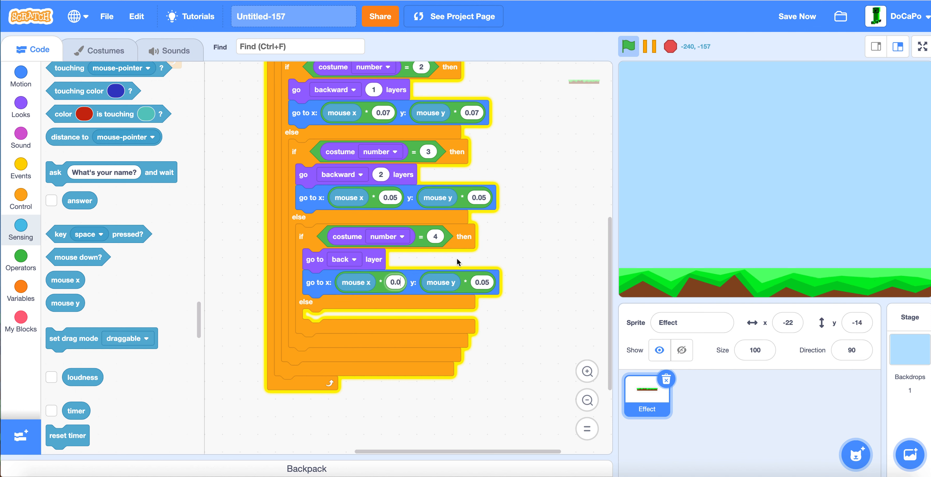
text(3)
key(Return)
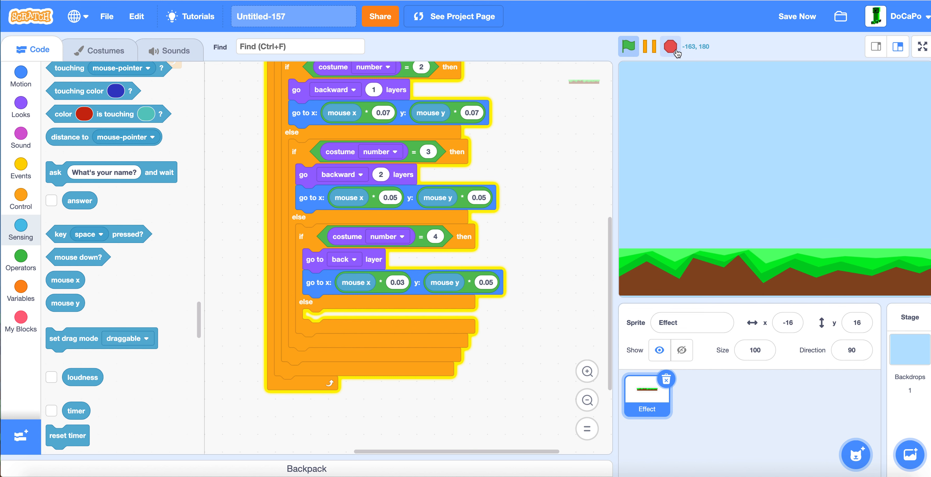
click(676, 52)
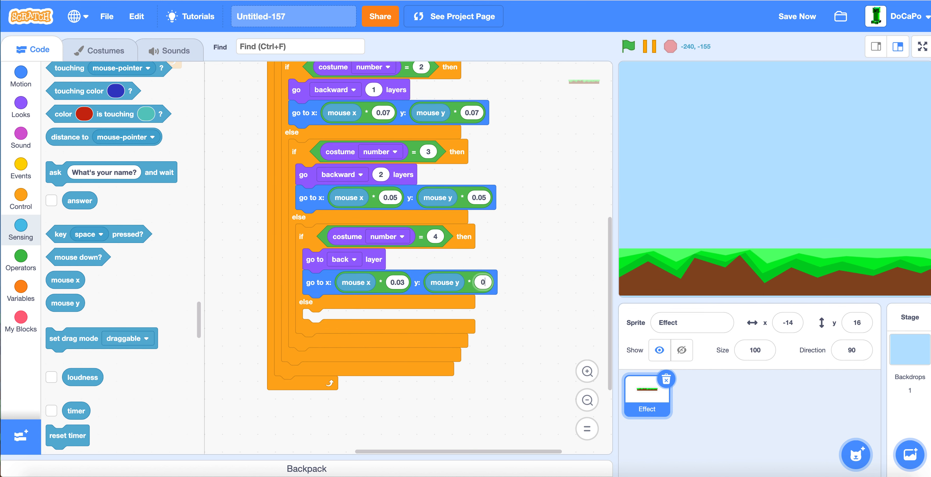
click(557, 245)
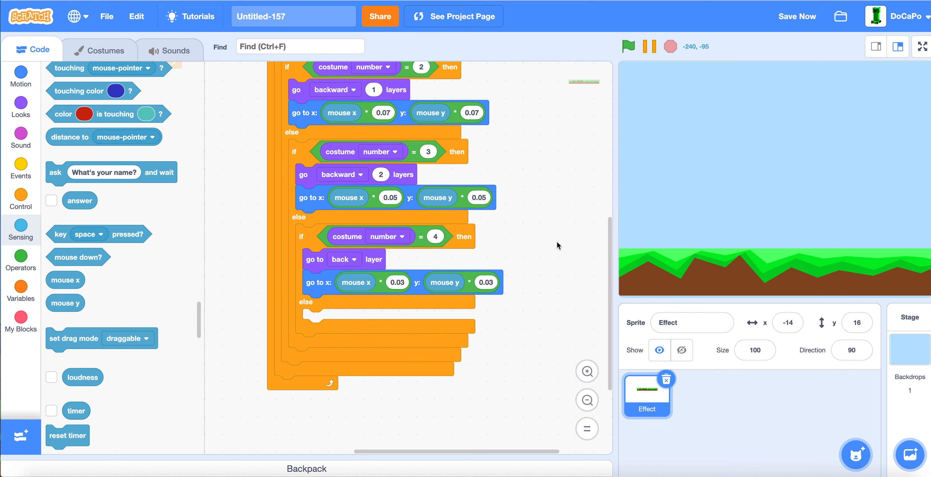
Run the project in full-screen view to check the parallax movement of the landscape layers
click(922, 45)
click(187, 15)
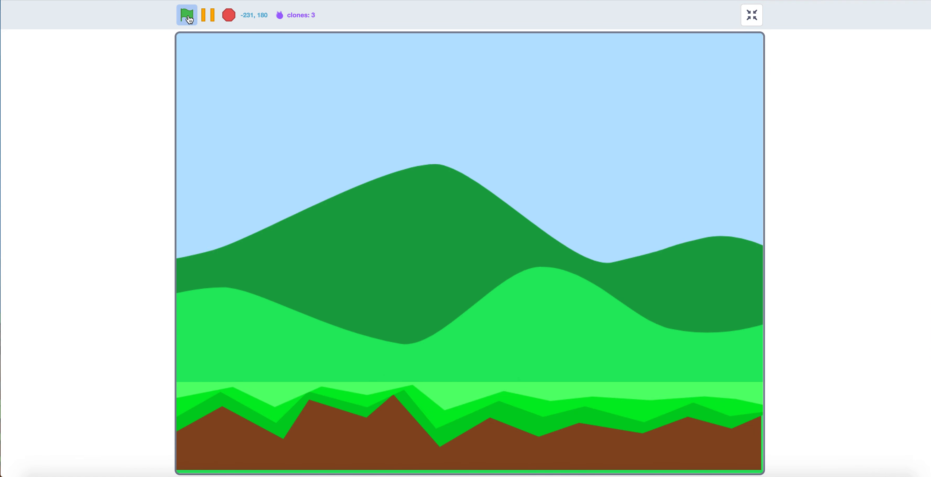